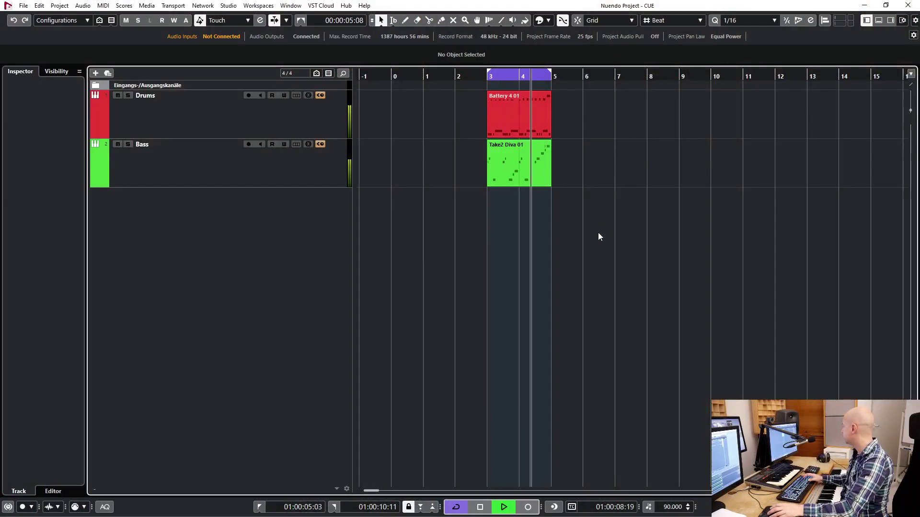
Stop playback and bring up the MixConsole with the Audio Connections window over it.
key("F3")
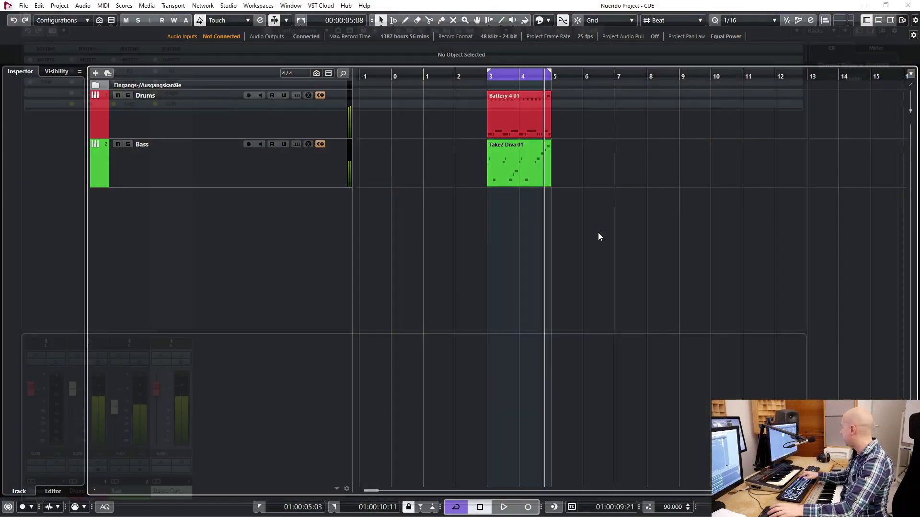
key("space")
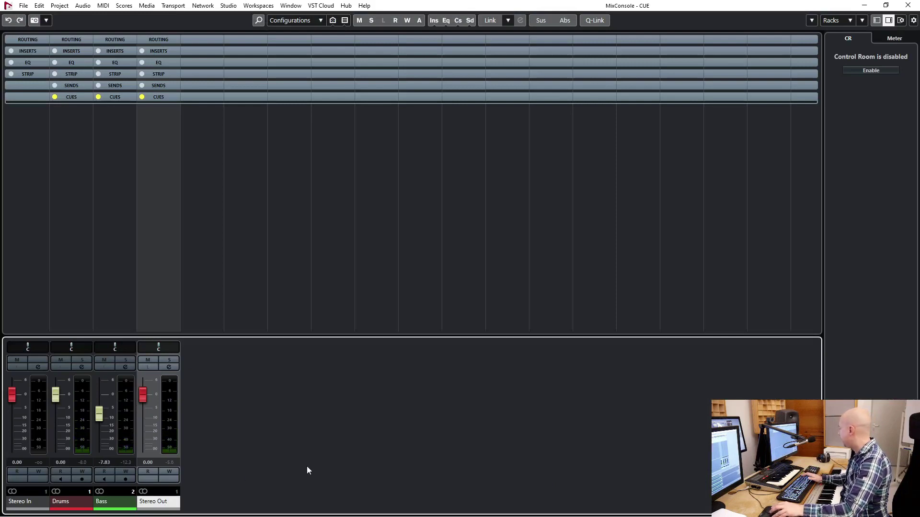
key("F4")
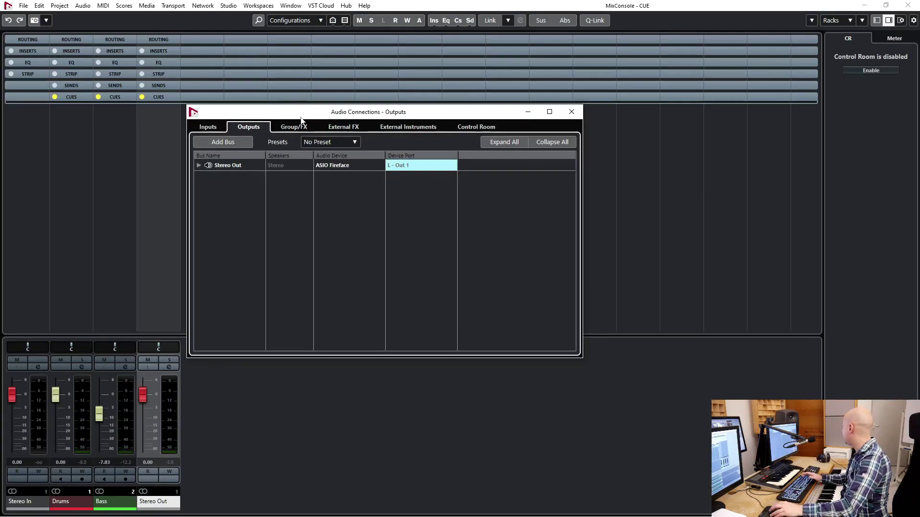
left_click_drag(303, 118, 316, 113)
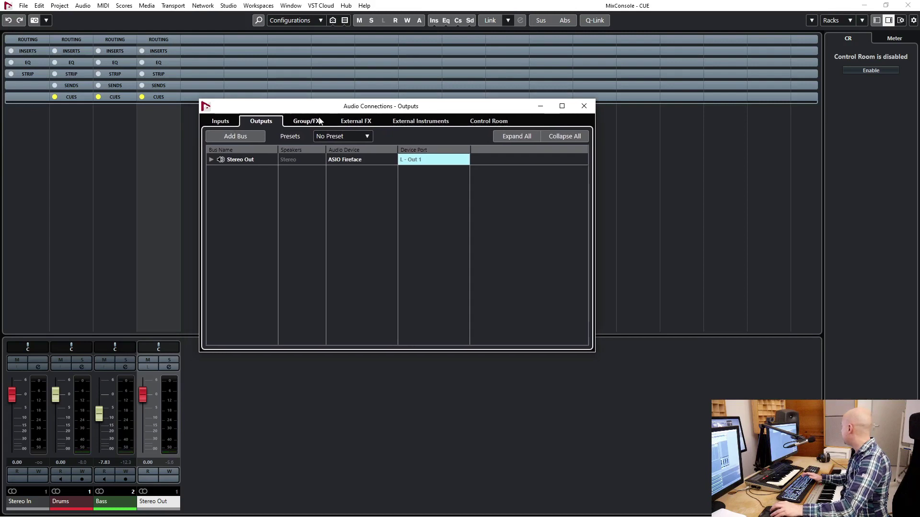
Look through the input, Group/FX and External FX connections and return to the outputs.
left_click(220, 121)
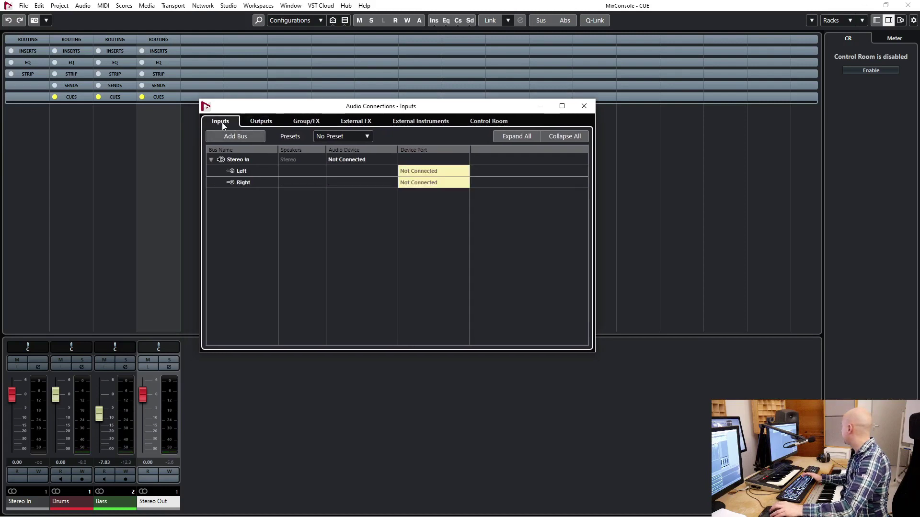
left_click(305, 121)
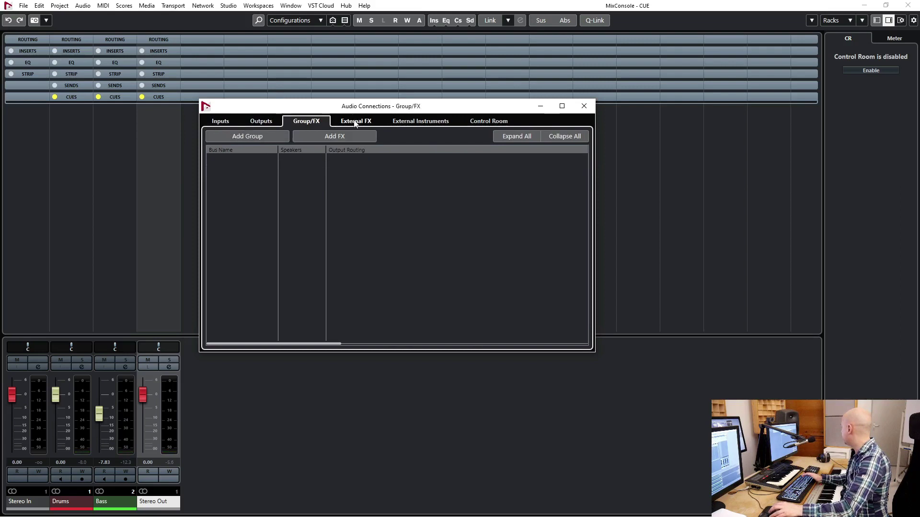
left_click(355, 122)
left_click(262, 121)
right_click(227, 175)
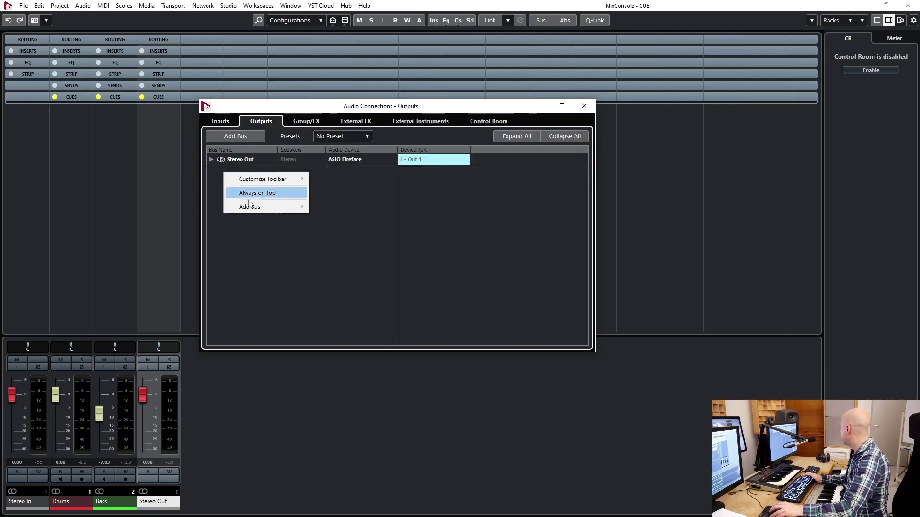
mouse_move(249, 207)
left_click(209, 186)
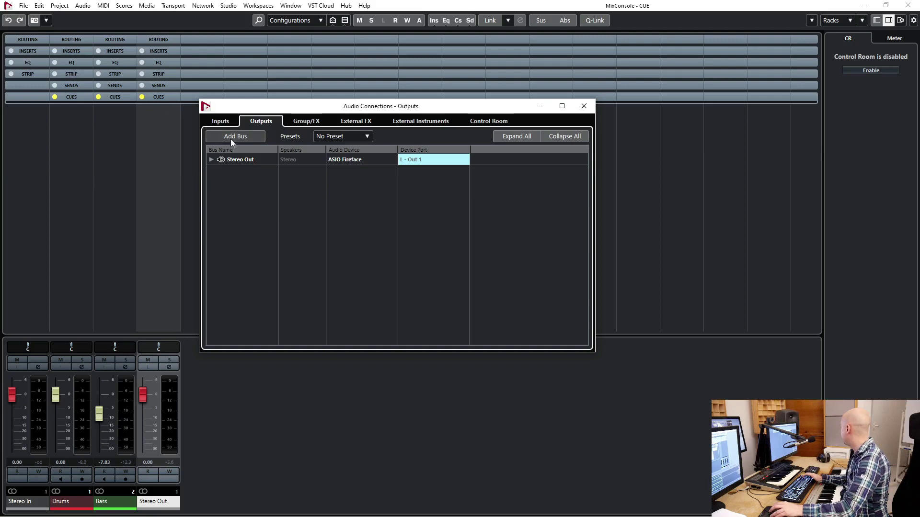
Add one stereo output bus named Headphones.
left_click(233, 136)
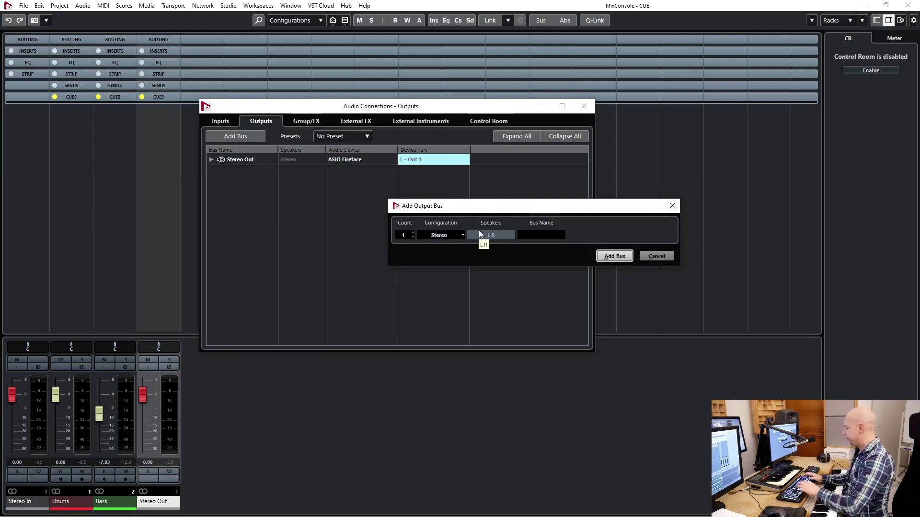
type("Headphones")
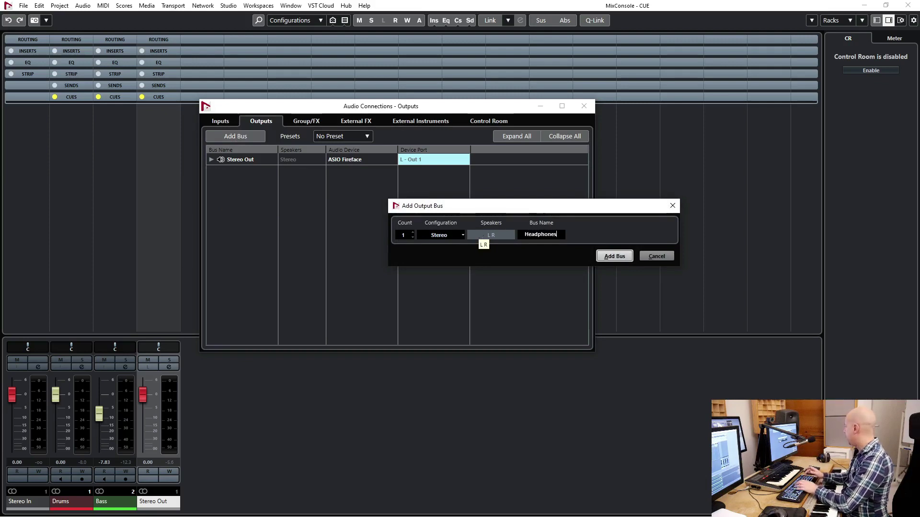
key("Return")
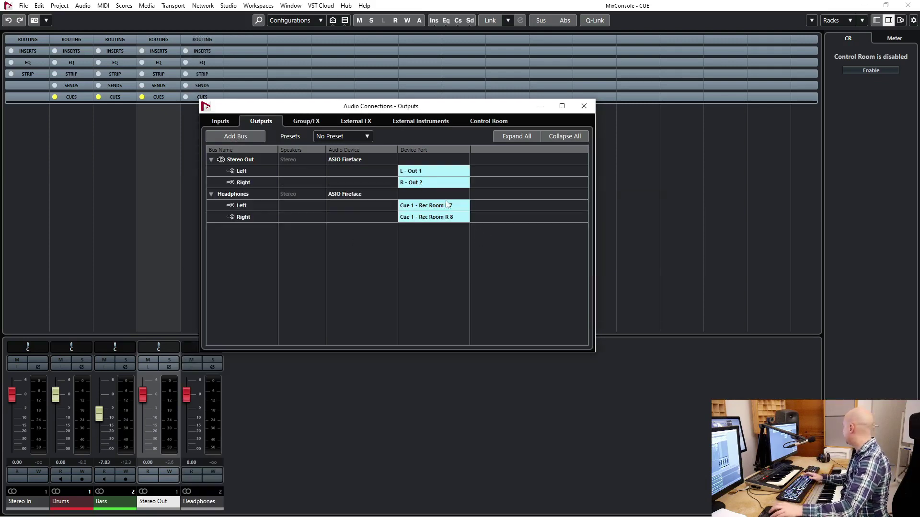
Check the device ports offered for the Headphones bus's right channel, close Audio Connections and audition the project.
left_click(430, 215)
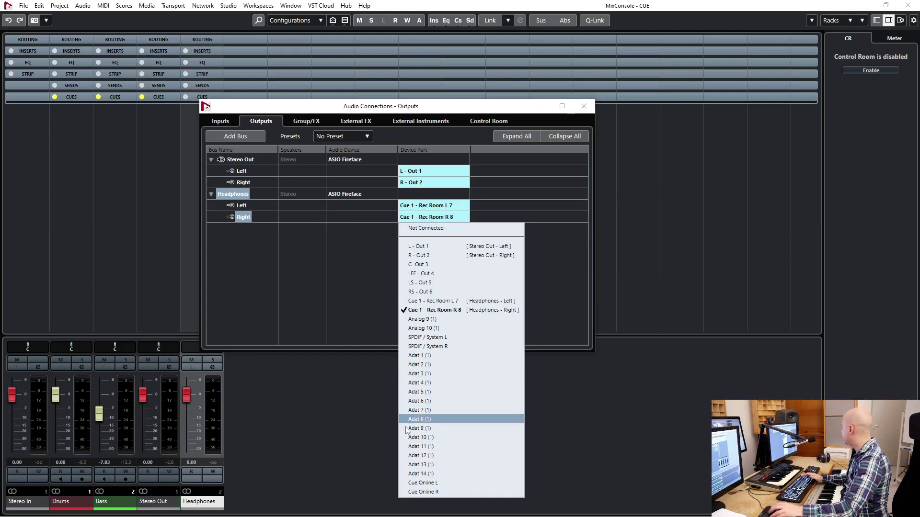
left_click(353, 294)
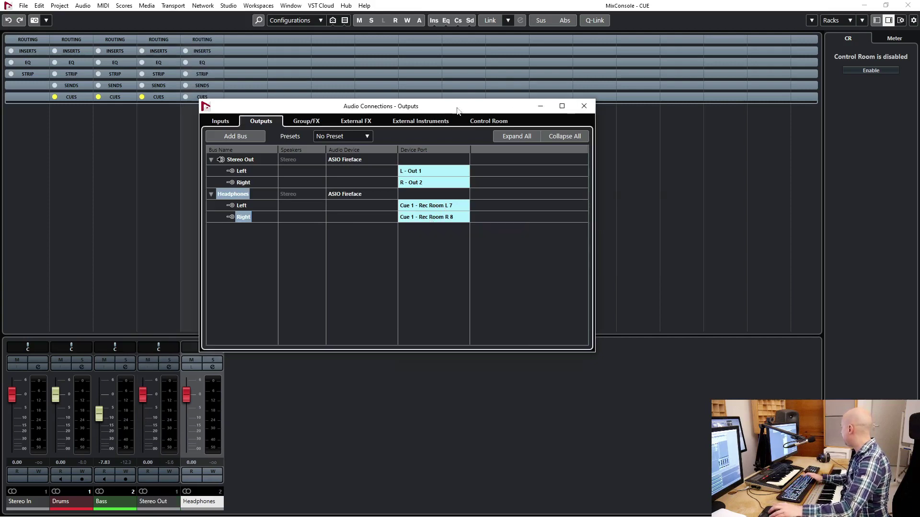
left_click(584, 106)
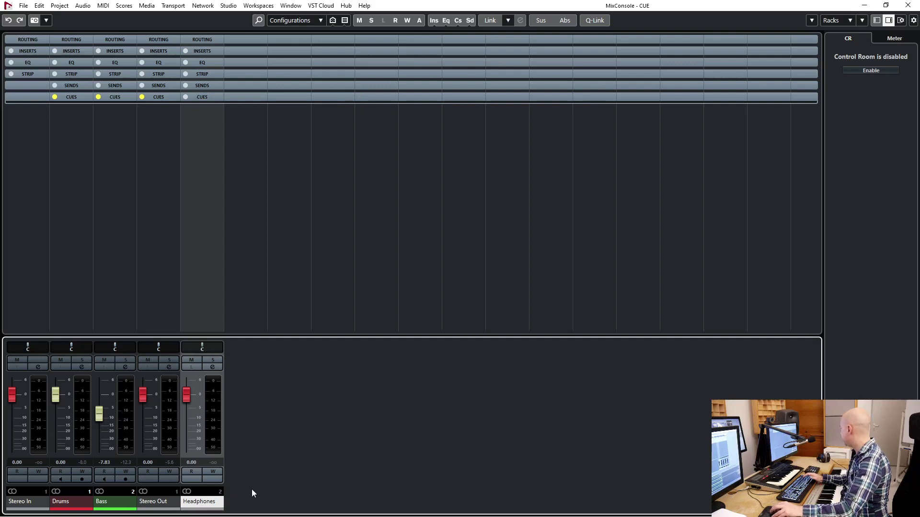
key("space")
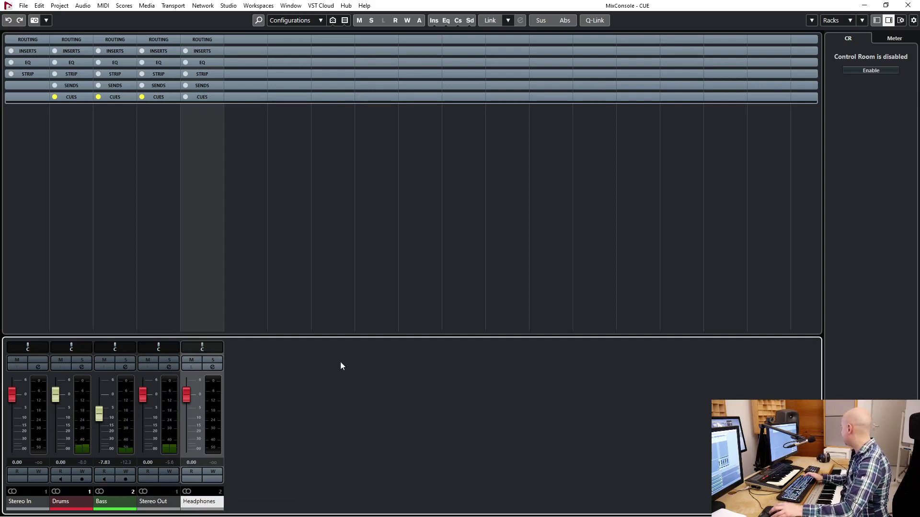
Route the first send of the Drums and Bass channels together to the Headphones bus and switch these sends to post-fader.
left_click(75, 85)
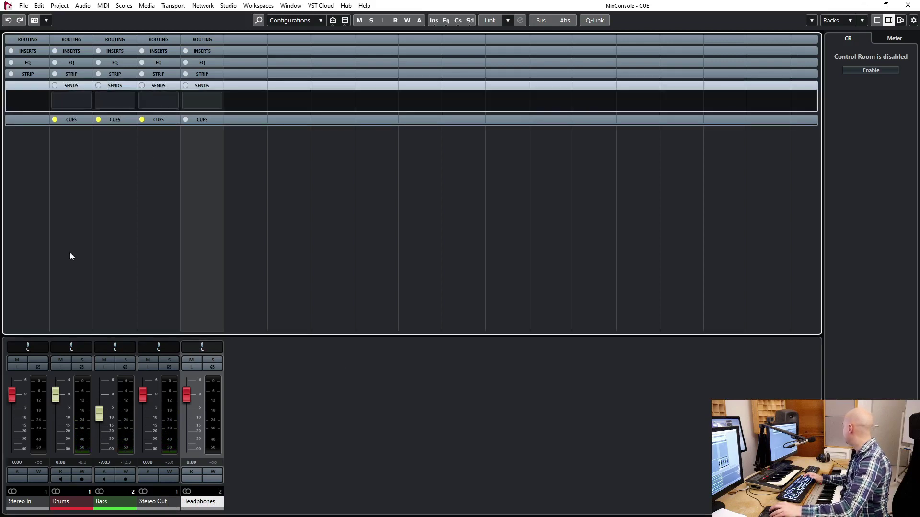
left_click(98, 502)
left_click(61, 502, "ctrl")
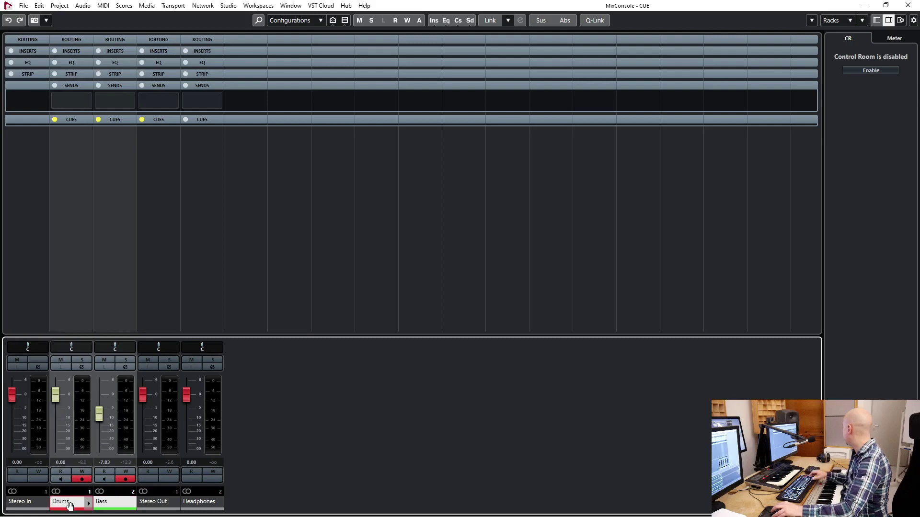
left_click(86, 99)
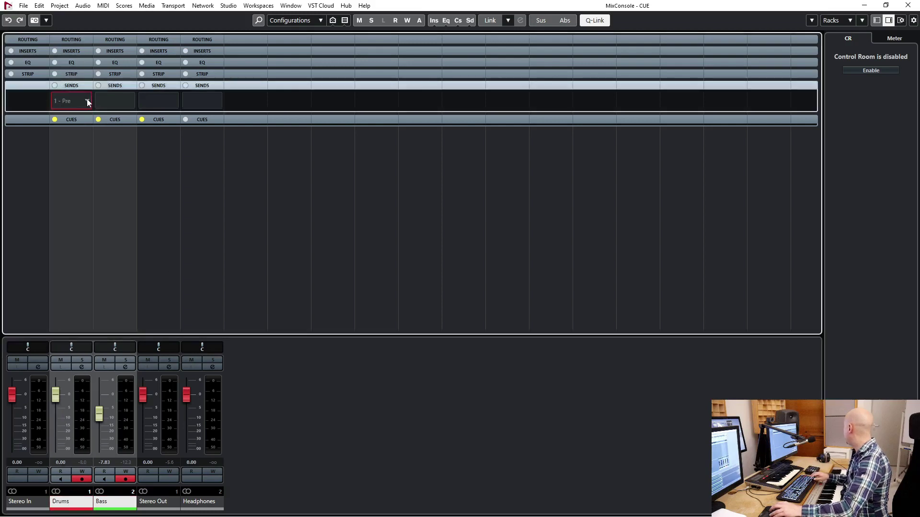
left_click(87, 169)
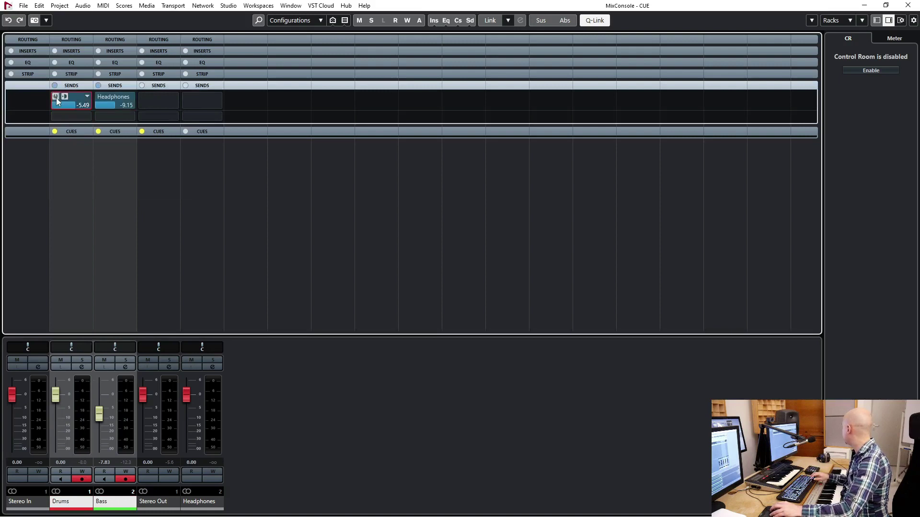
left_click(67, 95)
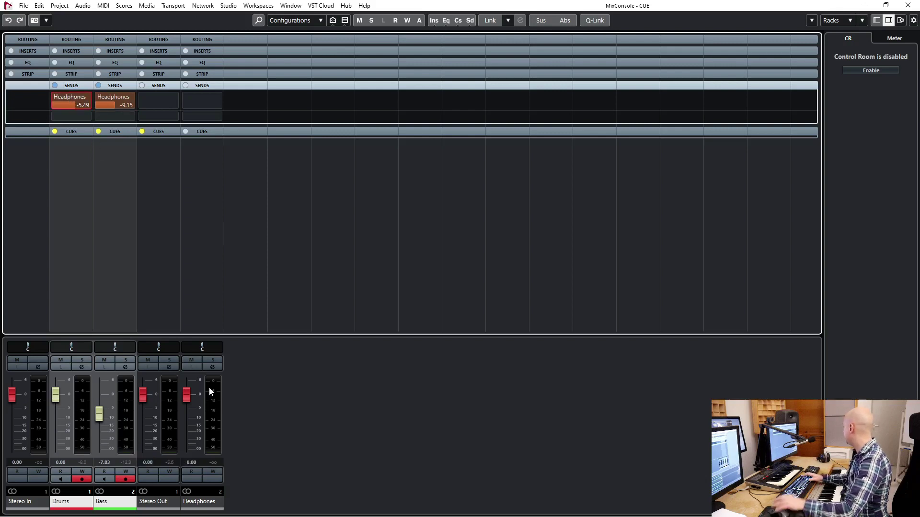
Play the project and set the Headphones send level to 0 on both the Bass and Drums channels.
key("space")
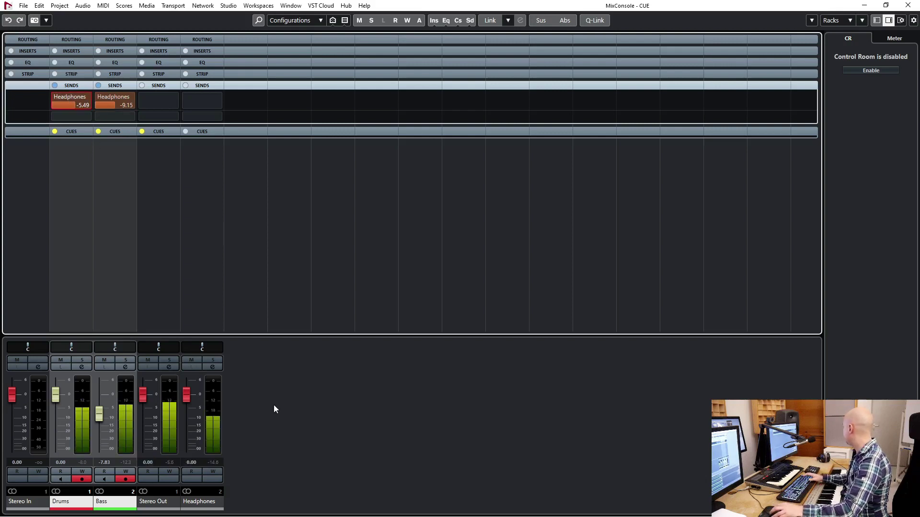
mouse_move(125, 121)
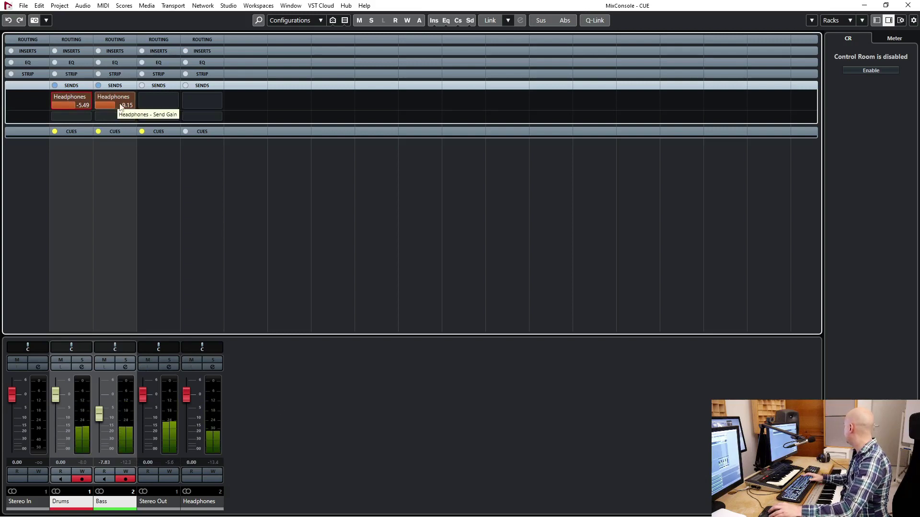
double_click(122, 105)
type("0")
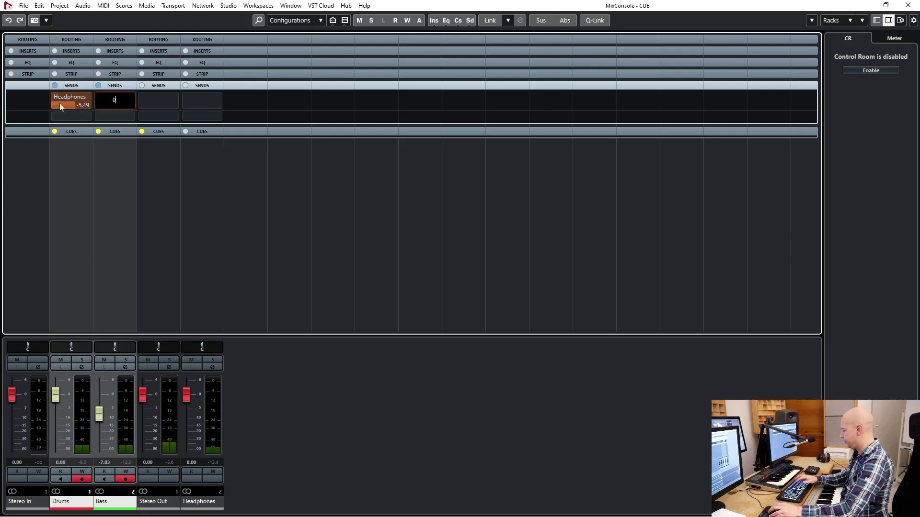
key("Return")
double_click(85, 107)
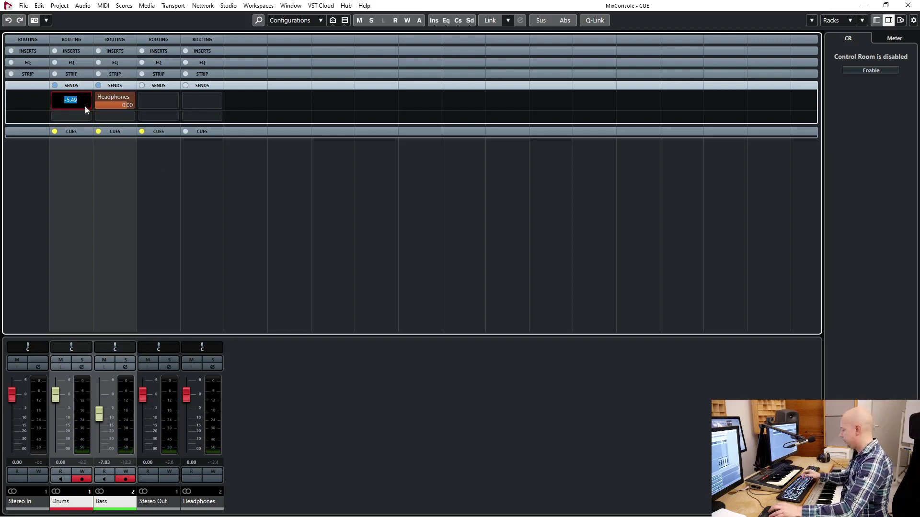
type("0")
key("Return")
left_click(278, 408)
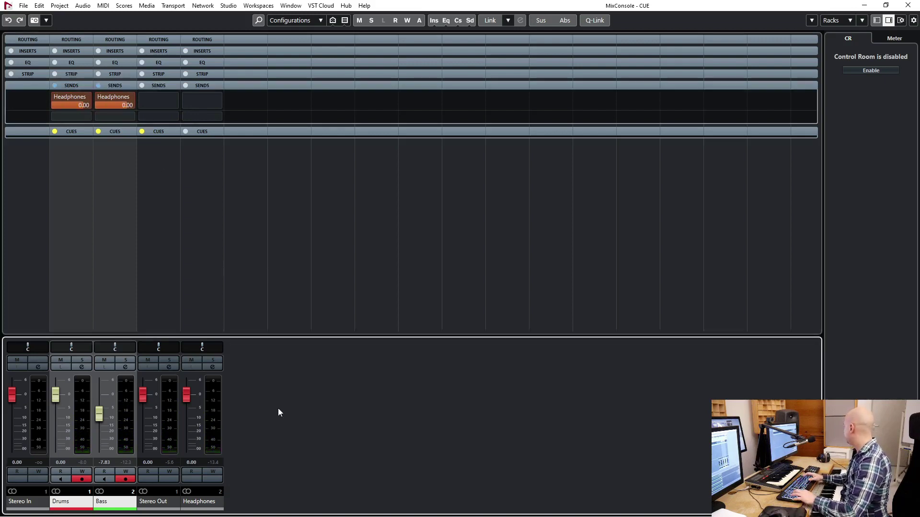
Pull the Drums and Bass channel faders all the way down during playback to test the post-fader sends.
key("space")
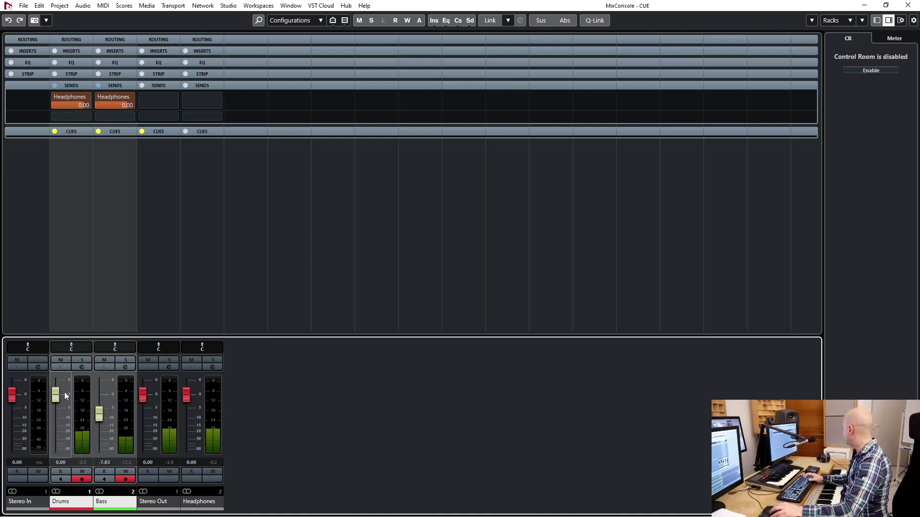
left_click_drag(59, 394, 63, 481)
left_click_drag(99, 414, 97, 486)
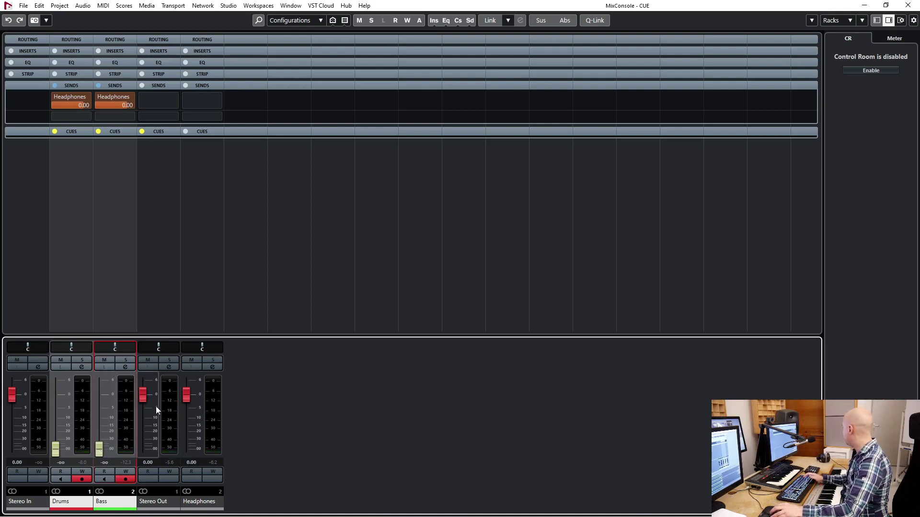
Bring the Bass fader back up to about -8.31 and reset the Drums fader to 0.00.
left_click_drag(105, 421, 105, 415)
left_click(58, 444)
left_click(58, 422, "ctrl")
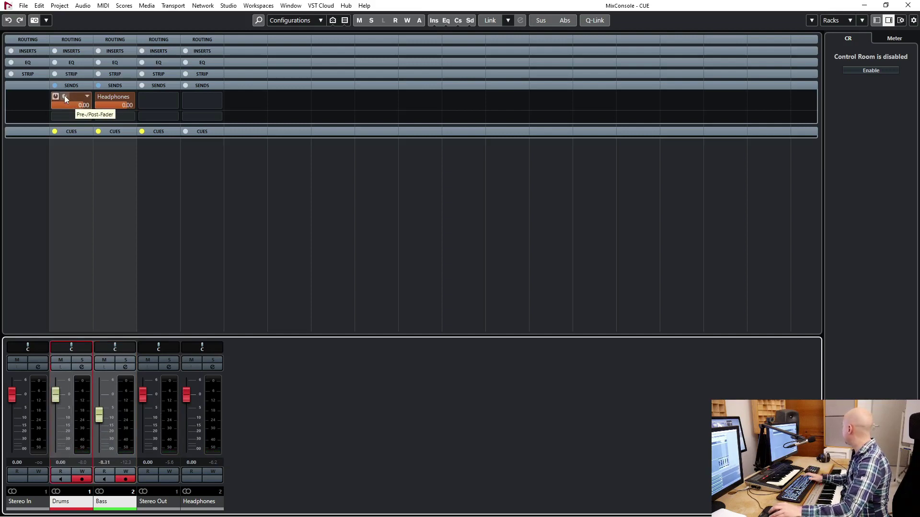
Switch the Headphones sends of the Drums and Bass channels to pre-fader and audition the headphone mix.
left_click(64, 97)
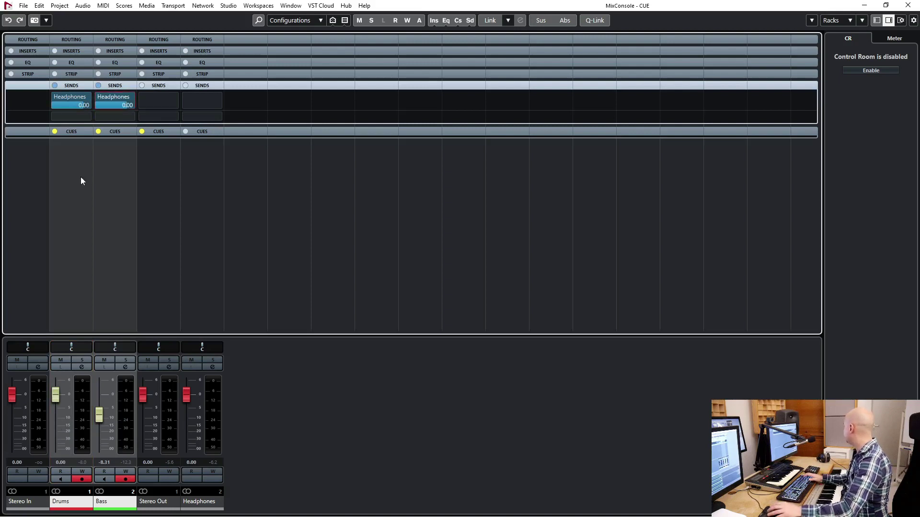
key("space")
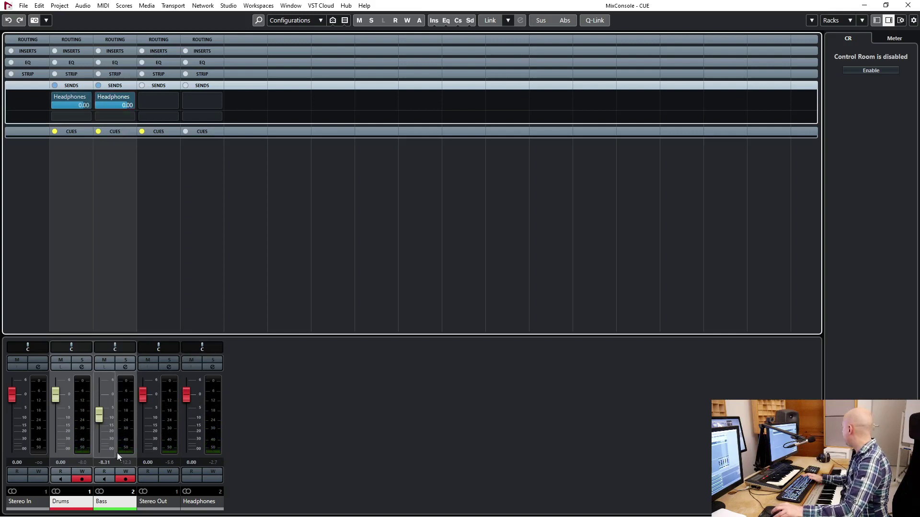
left_click(125, 473)
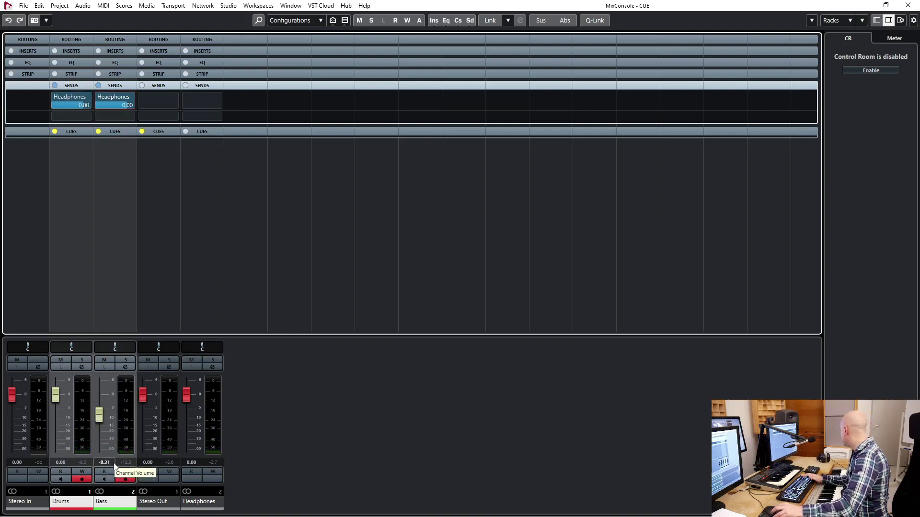
During playback, lower the Headphones send to about -15.2 on Drums and fully down on Bass.
key("space")
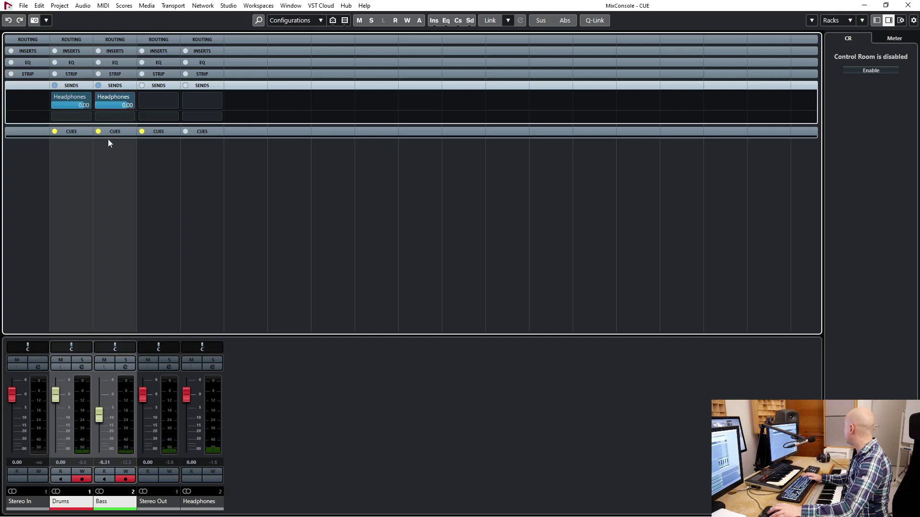
left_click(73, 106)
left_click_drag(60, 110, 55, 117)
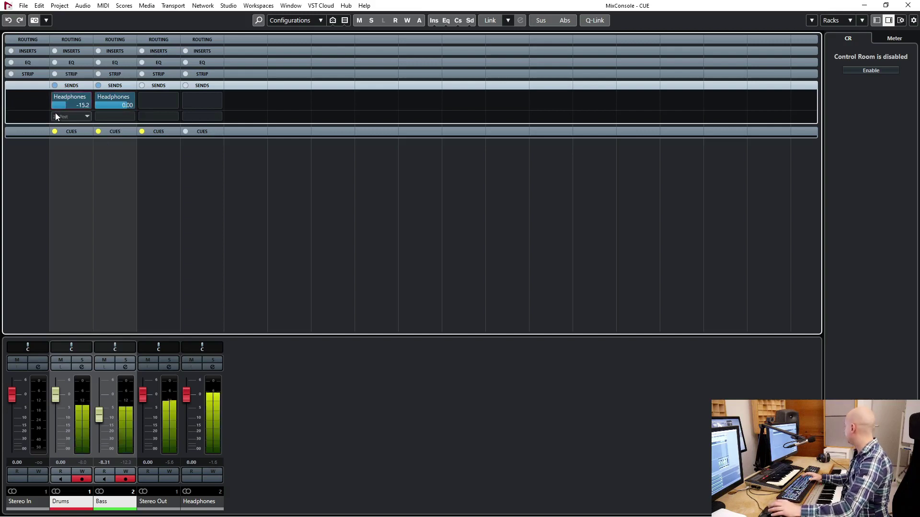
left_click(113, 102)
scroll(113, 102, "down", 1)
left_click_drag(105, 108, 74, 117)
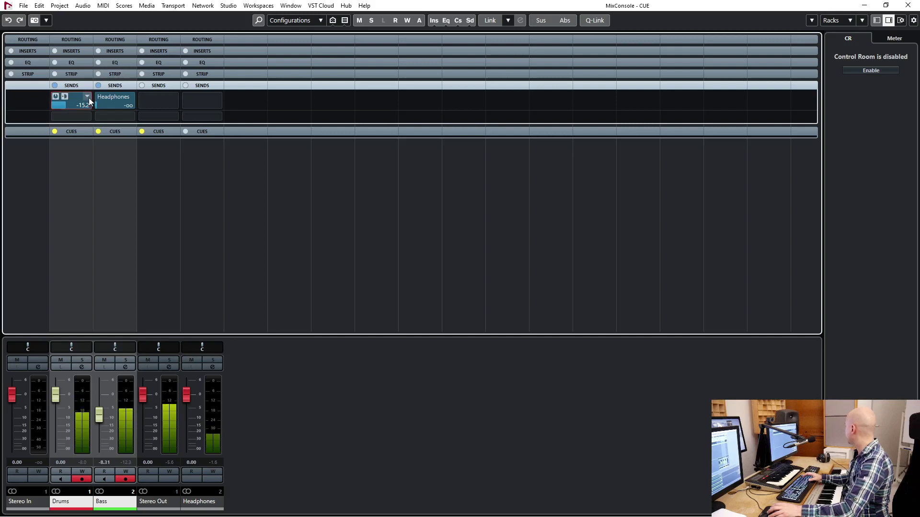
Remove the Headphones sends from the Drums and Bass channels by setting both to No Bus.
left_click(88, 97)
left_click(82, 129)
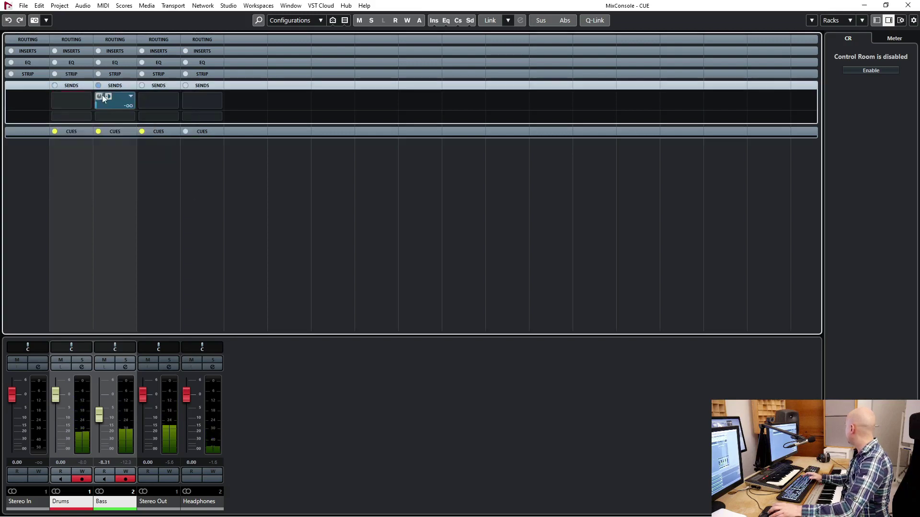
left_click(127, 100)
left_click(122, 128)
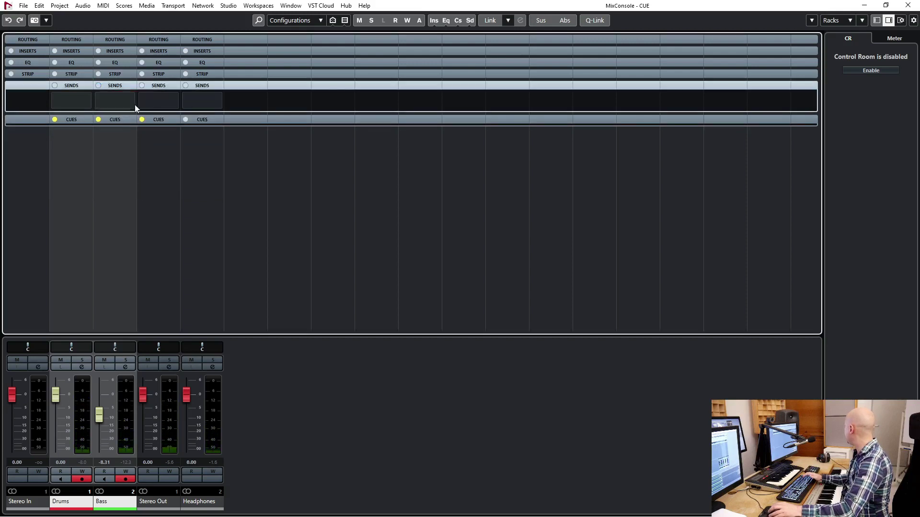
Try an active Headphones send on the Stereo Out channel, and clear it back to No Bus.
left_click(163, 100)
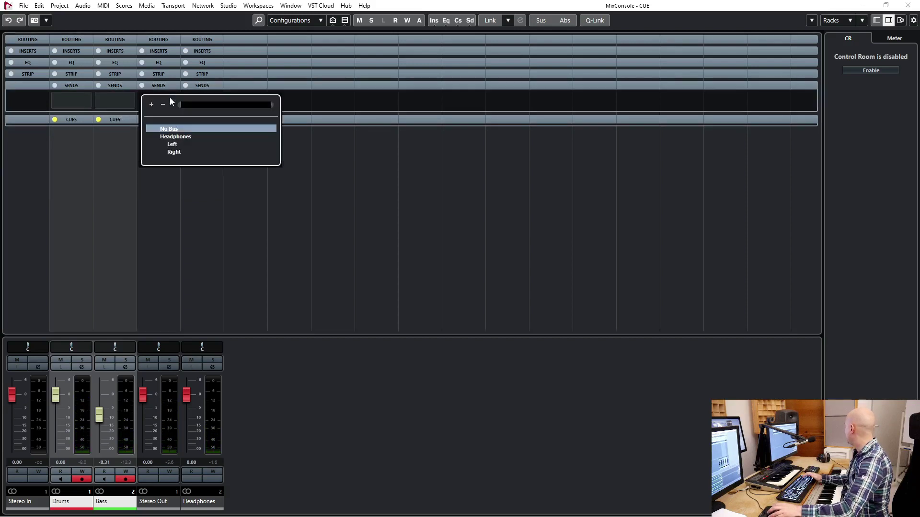
left_click(182, 137)
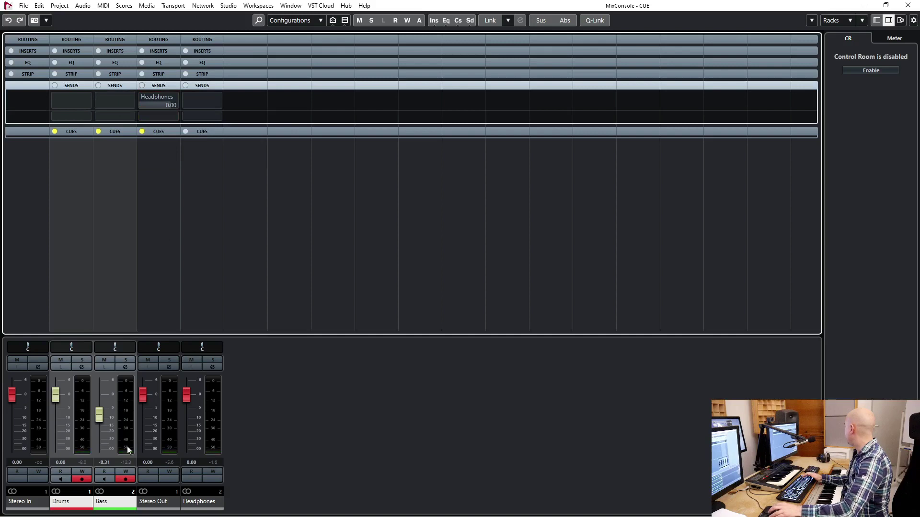
left_click(143, 96)
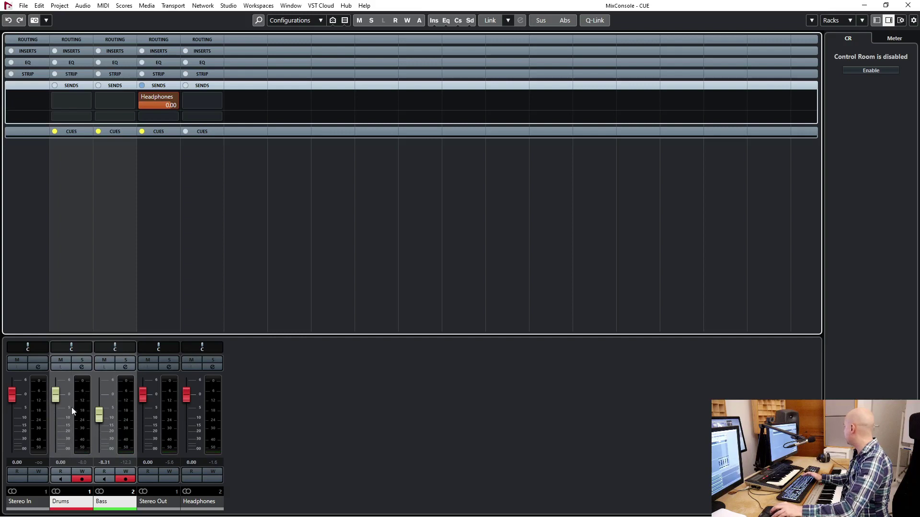
left_click(171, 98)
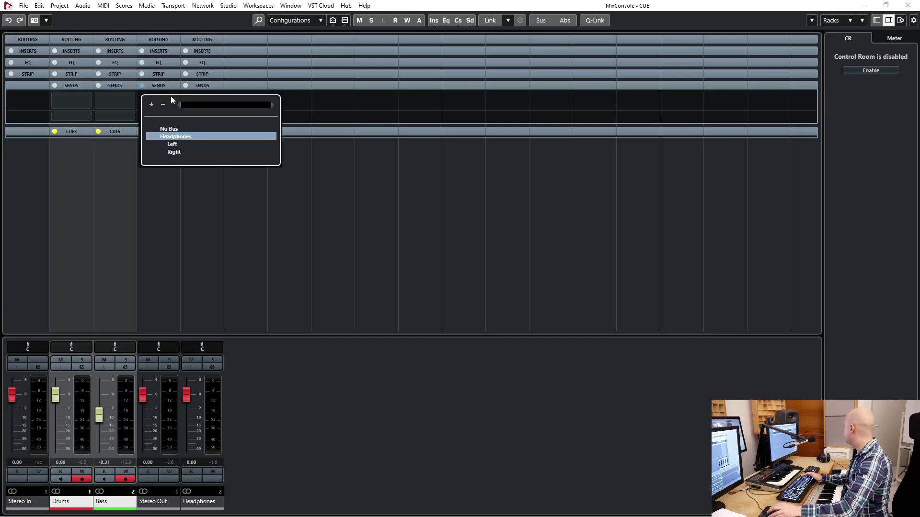
left_click(169, 129)
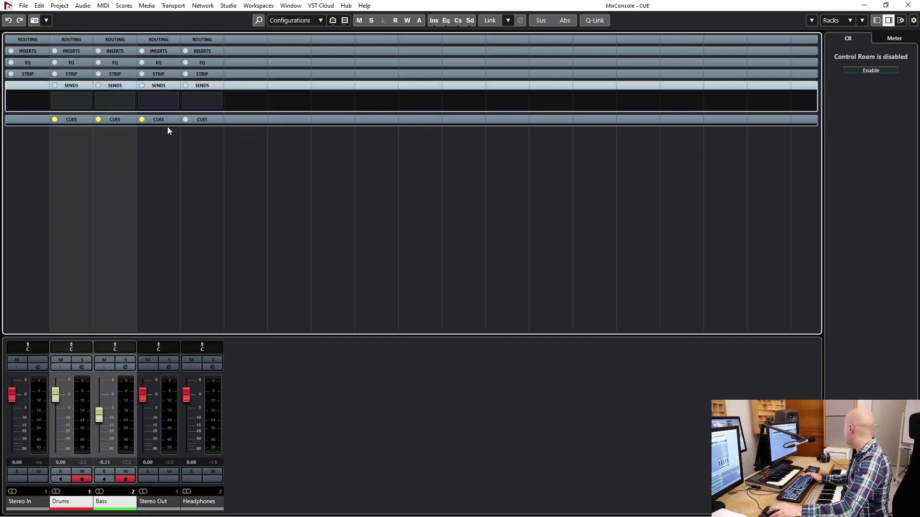
Show the Direct Routing rack in the MixConsole.
left_click(850, 21)
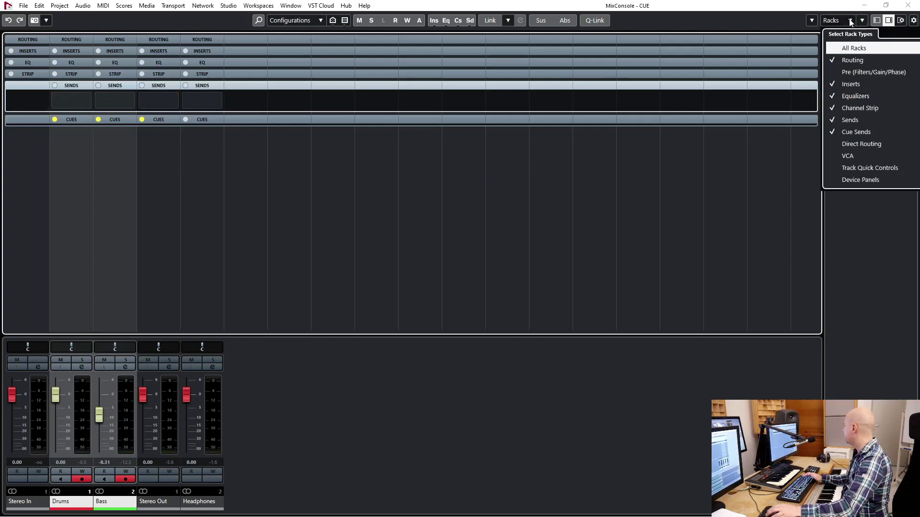
left_click(846, 145)
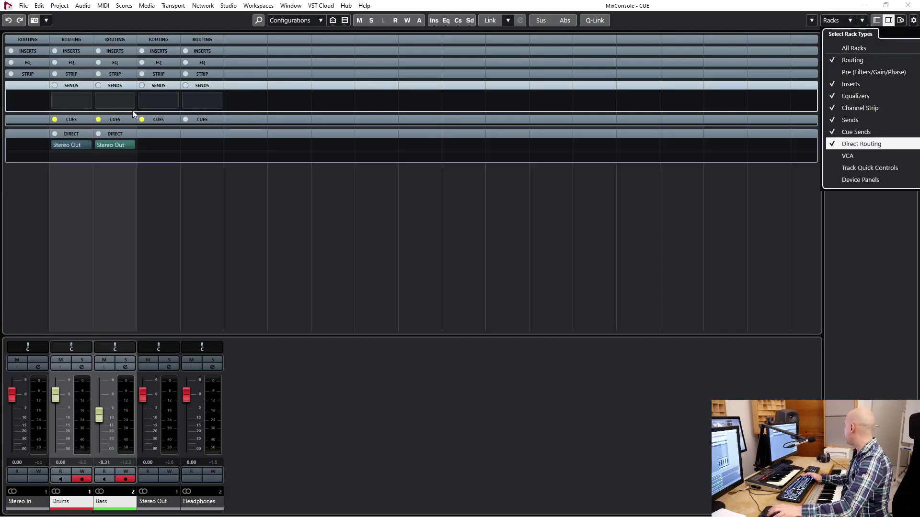
left_click(207, 204)
Add Headphones as the second direct routing destination on the Bass and Drums channels.
mouse_move(115, 154)
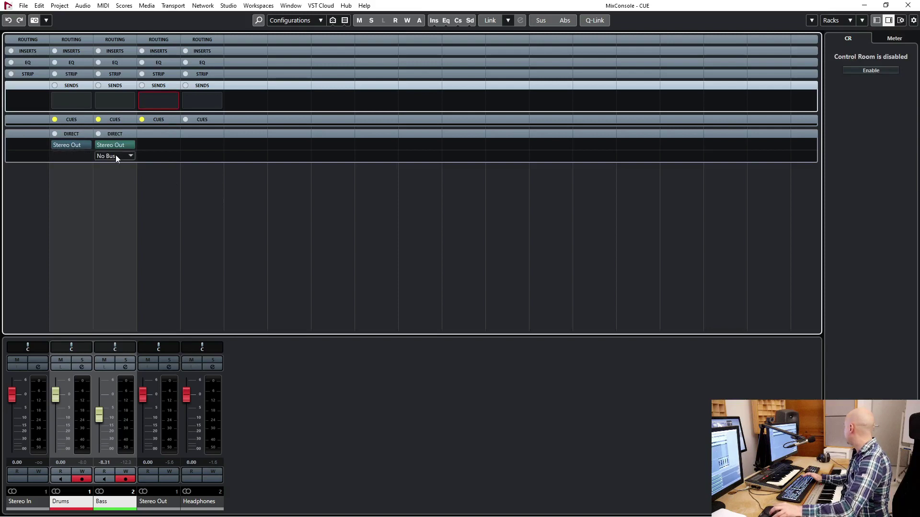
left_click(131, 156)
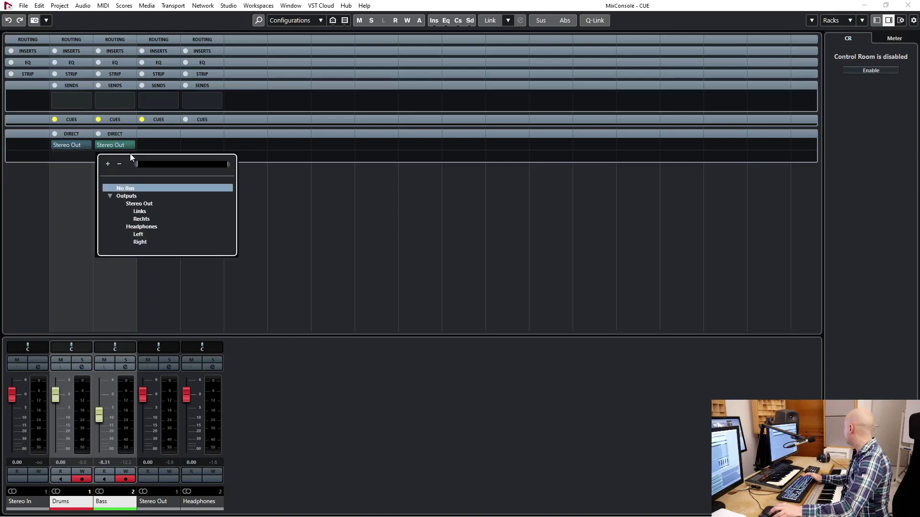
left_click(142, 230)
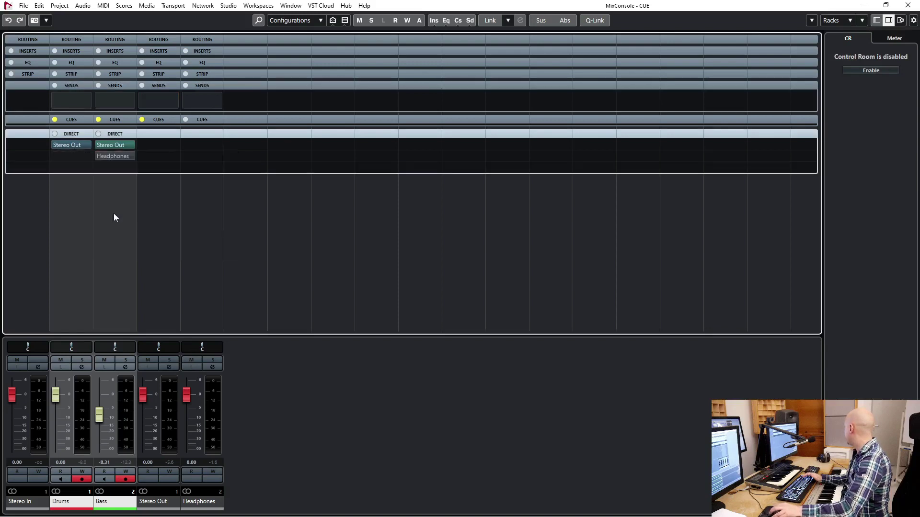
left_click(85, 156)
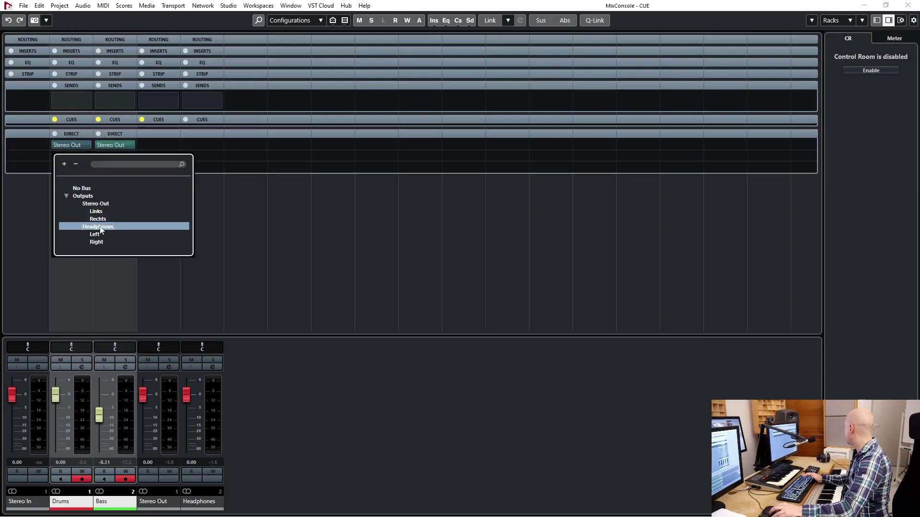
left_click(91, 225)
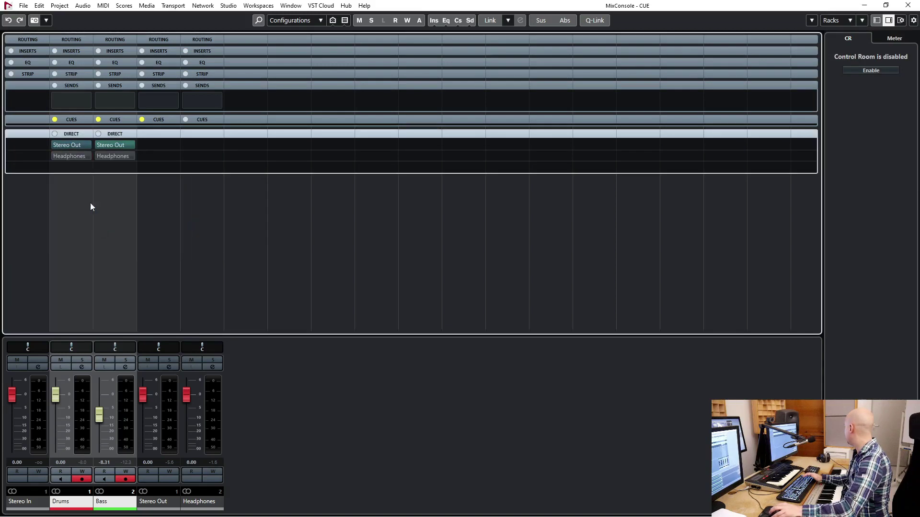
Turn off Summing Mode for the Drums direct routing and try switching Drums and Bass between Headphones and Stereo Out during playback.
right_click(74, 137)
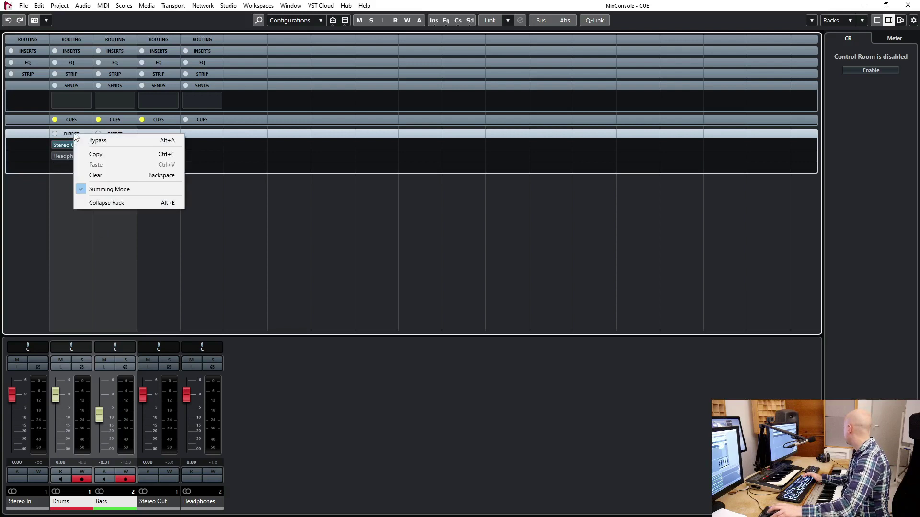
left_click(118, 186)
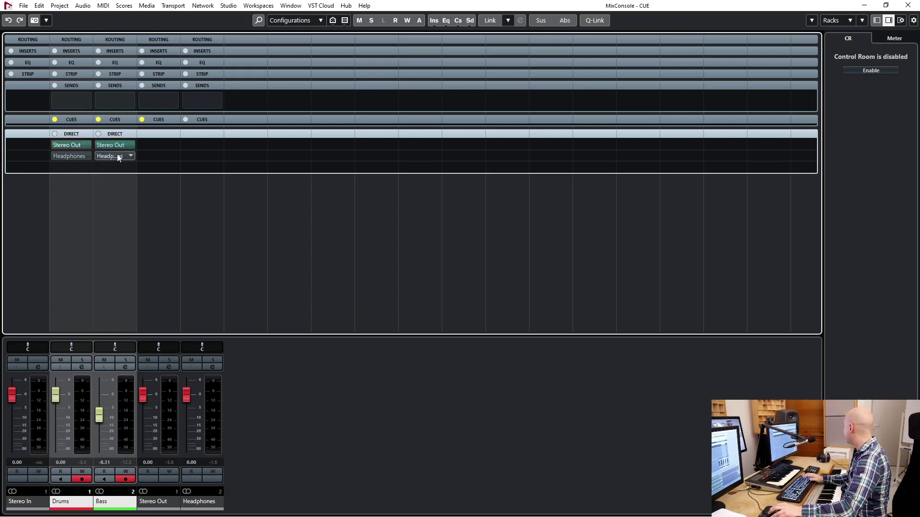
left_click(73, 156)
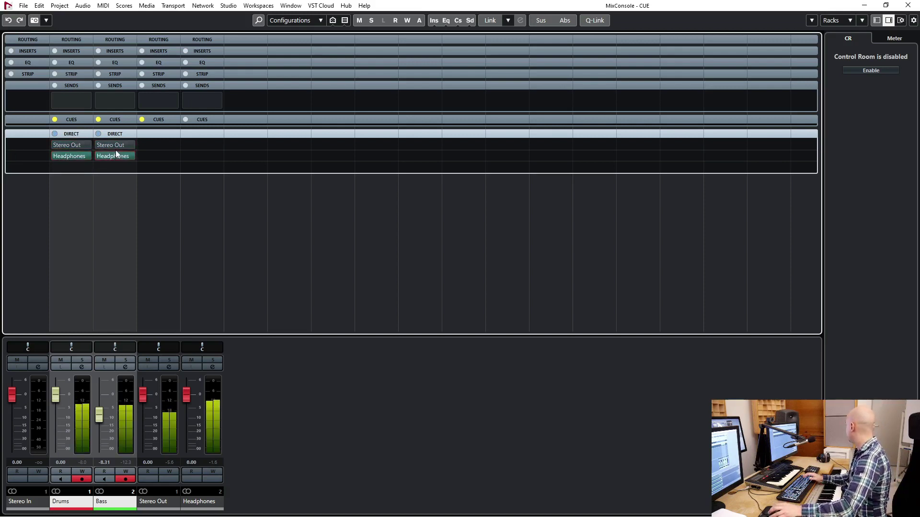
left_click(116, 147)
left_click(77, 145)
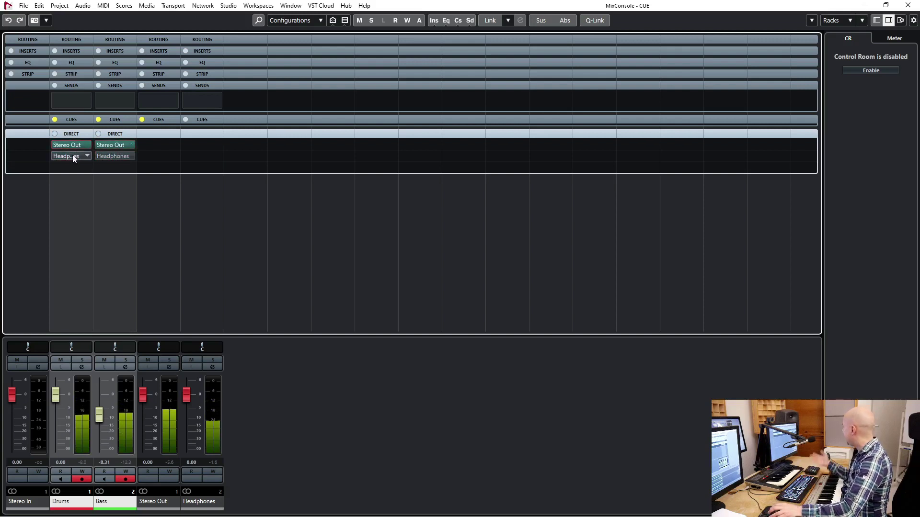
left_click(73, 157)
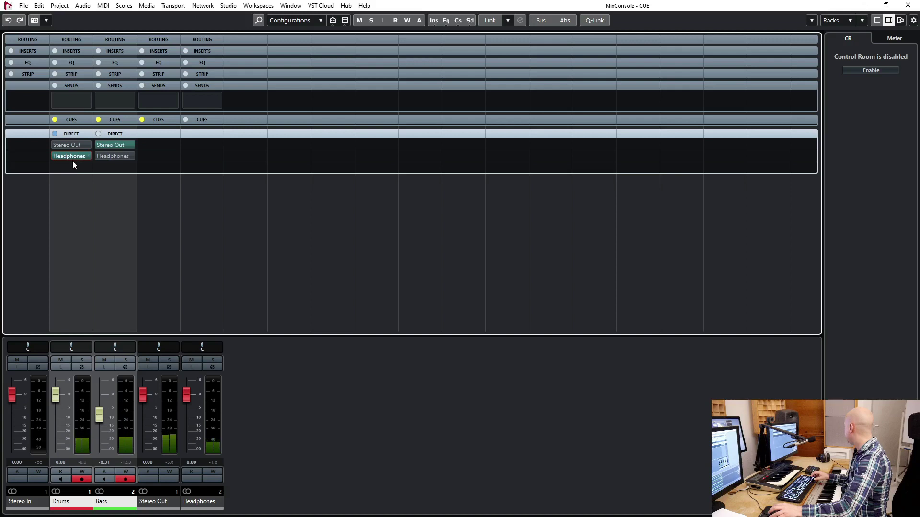
left_click(73, 145)
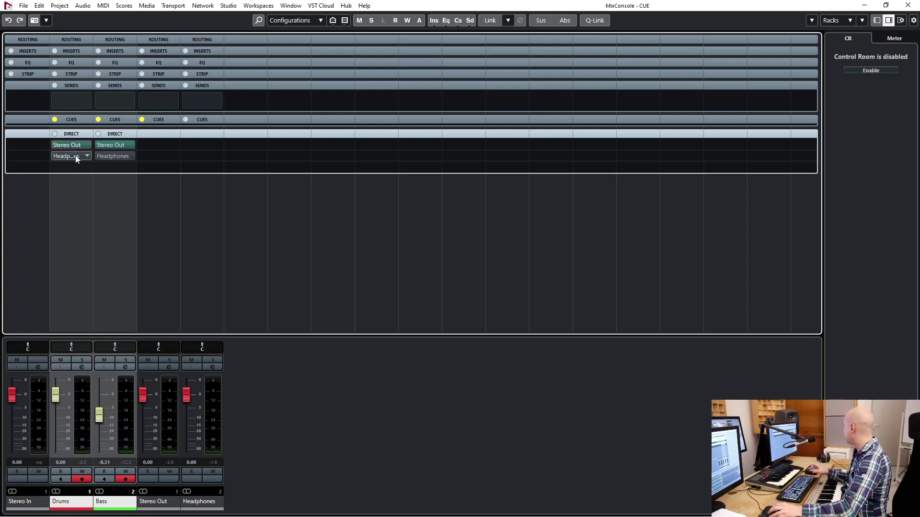
With Summing Mode on, activate Headphones alongside Stereo Out for Drums and Bass, and play back both outputs.
left_click(109, 158)
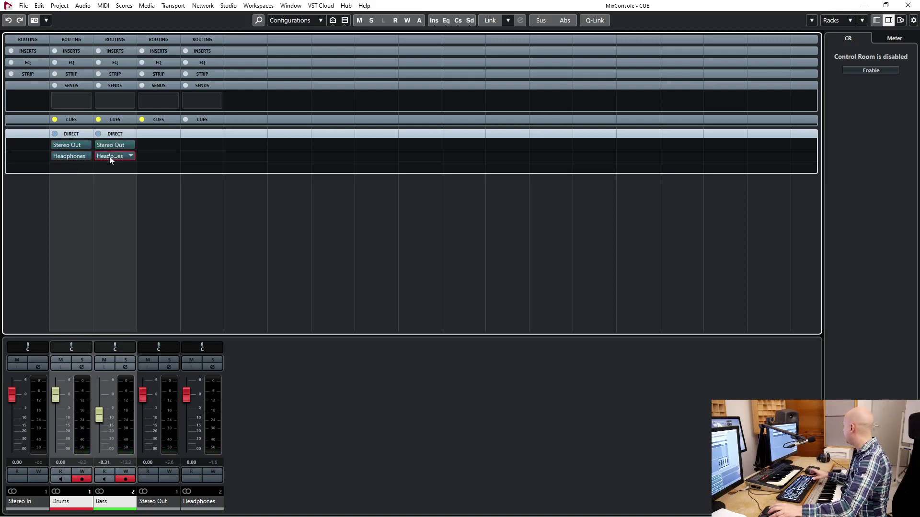
key("space")
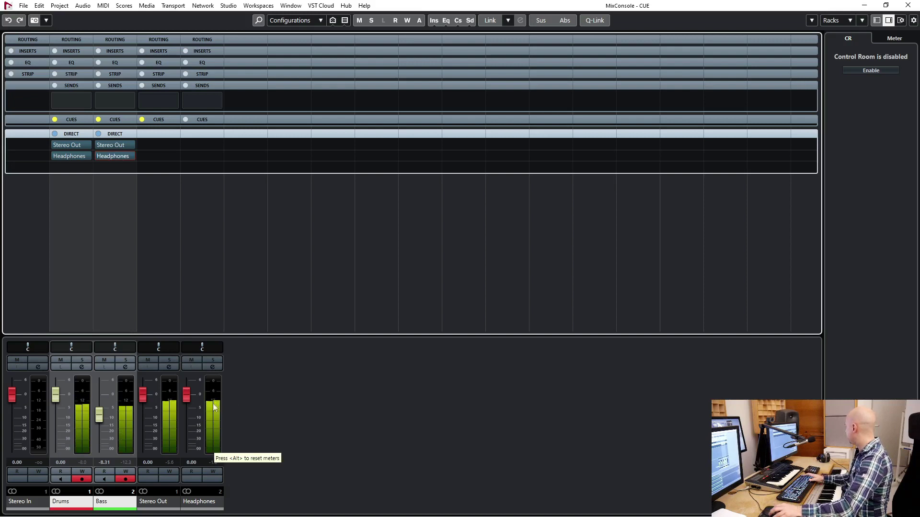
key("space")
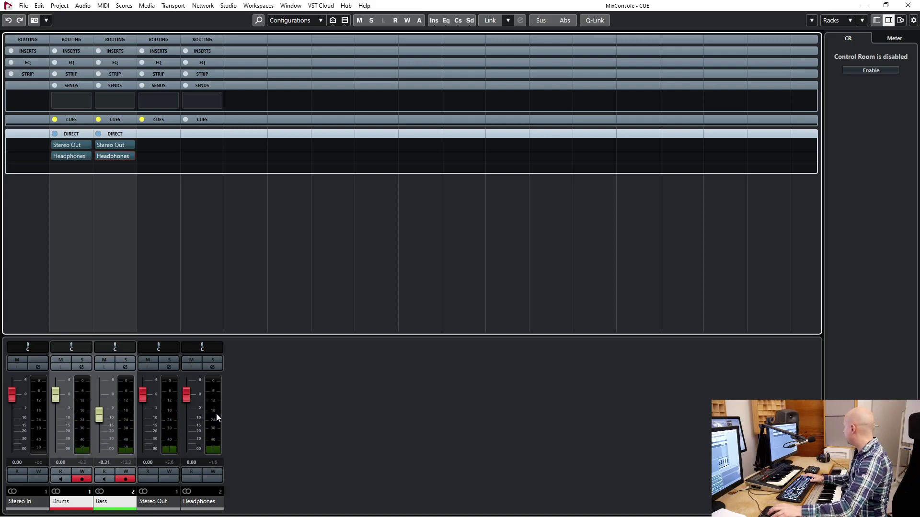
Switch off Summing Mode in the direct routing of the Drums channel.
mouse_move(59, 170)
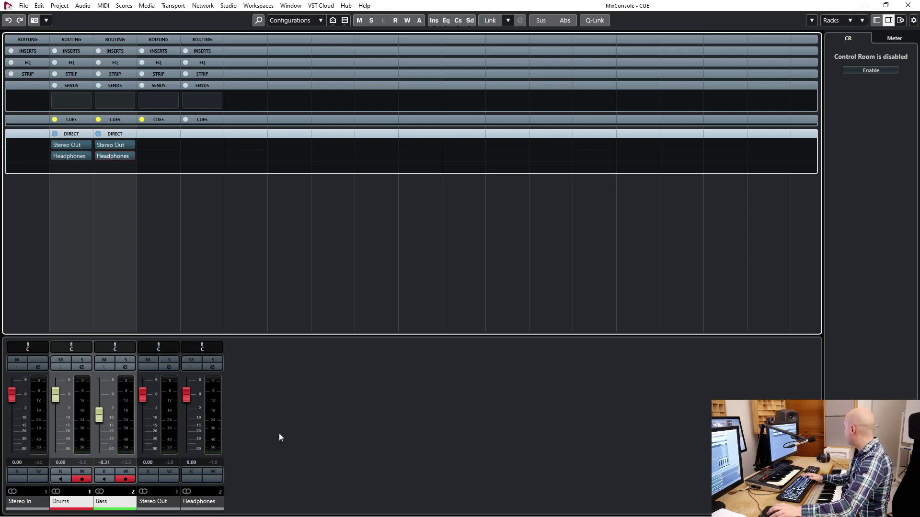
right_click(77, 133)
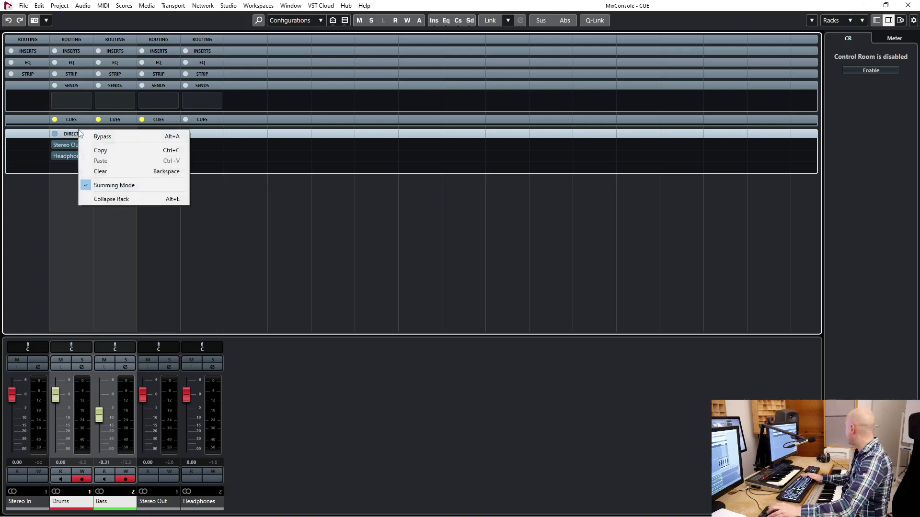
left_click(109, 185)
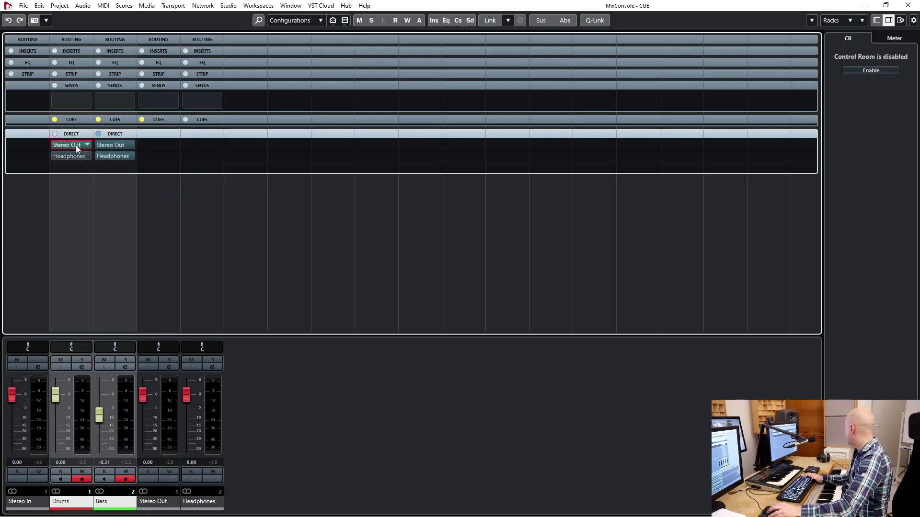
left_click(308, 383)
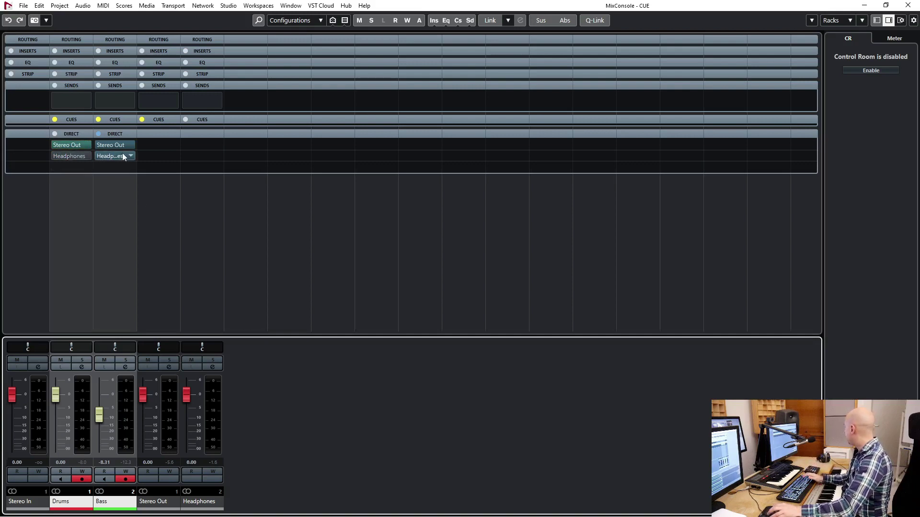
In the Audio Connections, remove the Headphones output bus and enable the Control Room.
key("F4")
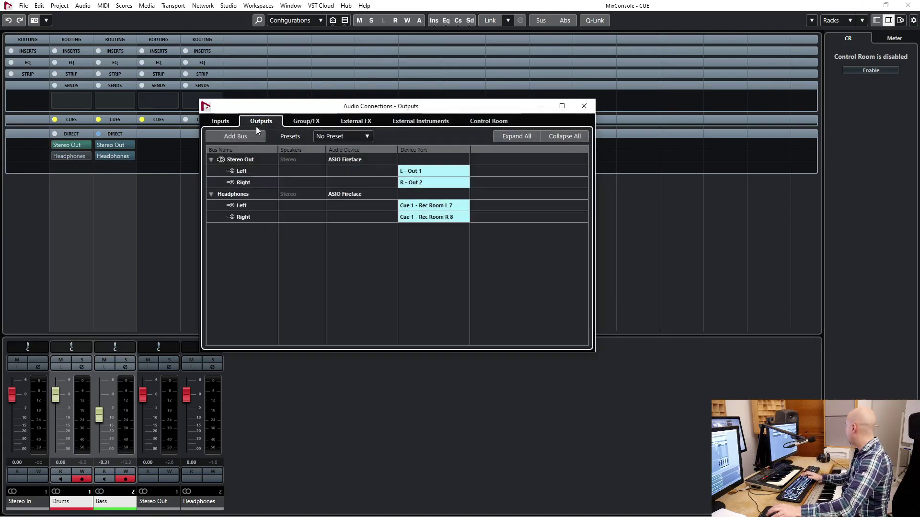
right_click(239, 195)
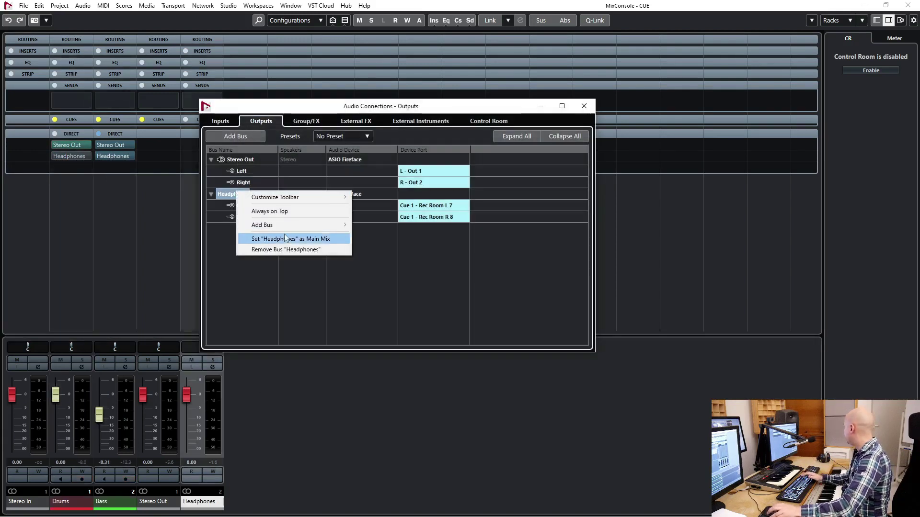
left_click(286, 249)
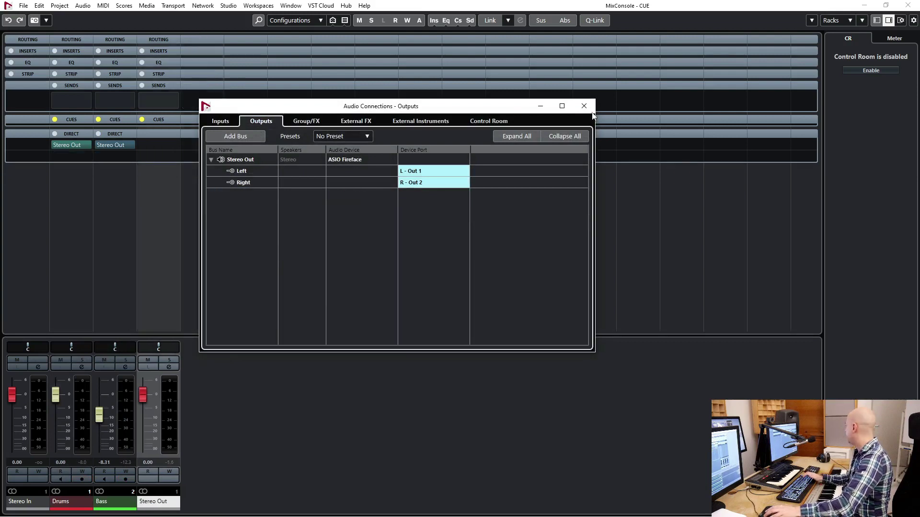
left_click(488, 121)
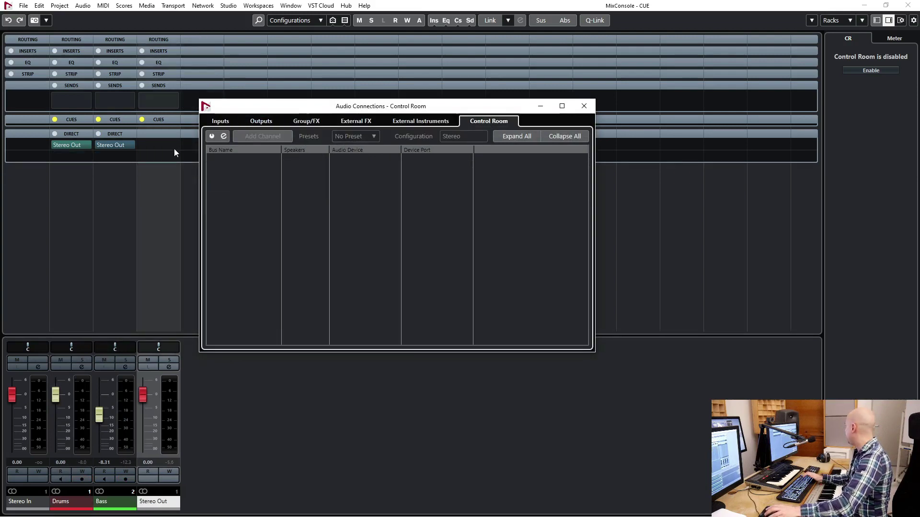
left_click(209, 136)
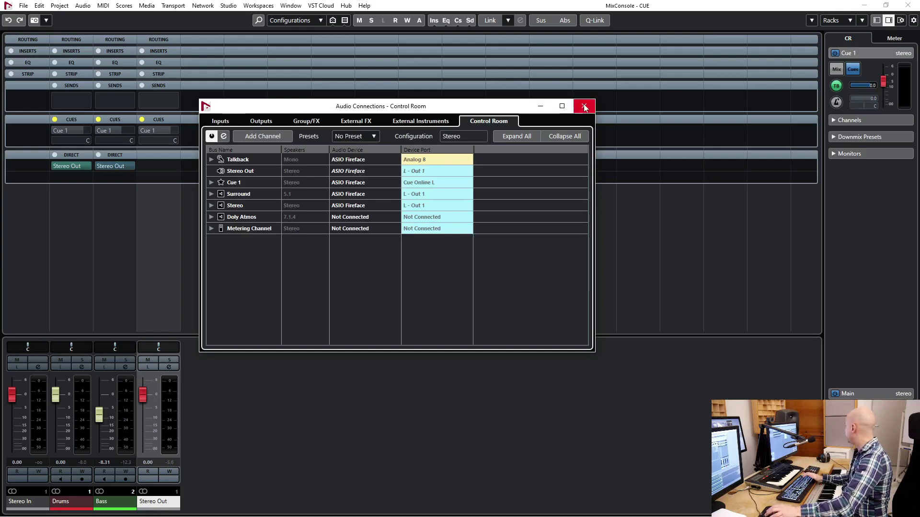
Set the audio device of the Stereo Out output bus to Not Connected.
left_click(266, 124)
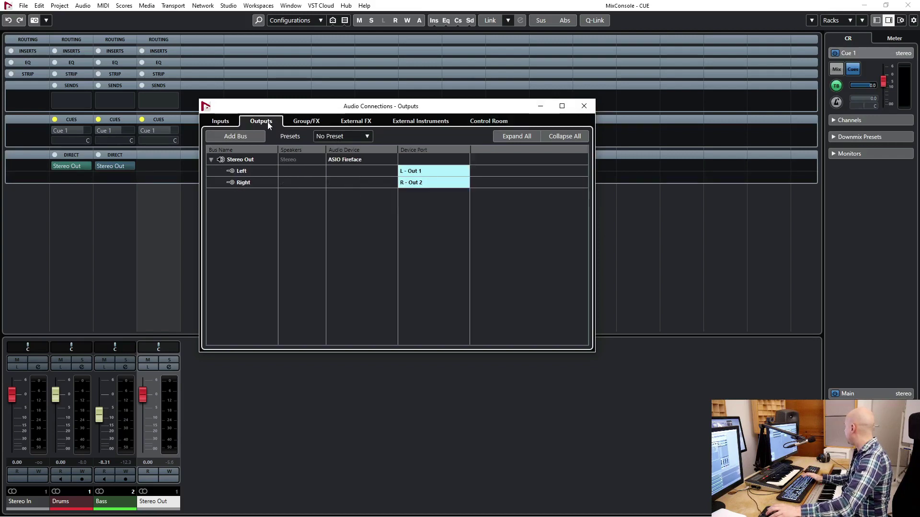
left_click(350, 160)
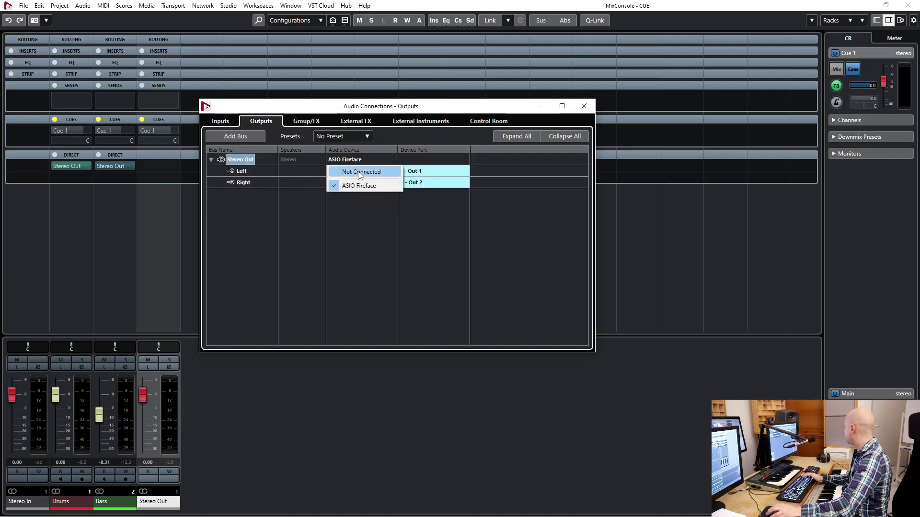
left_click(355, 172)
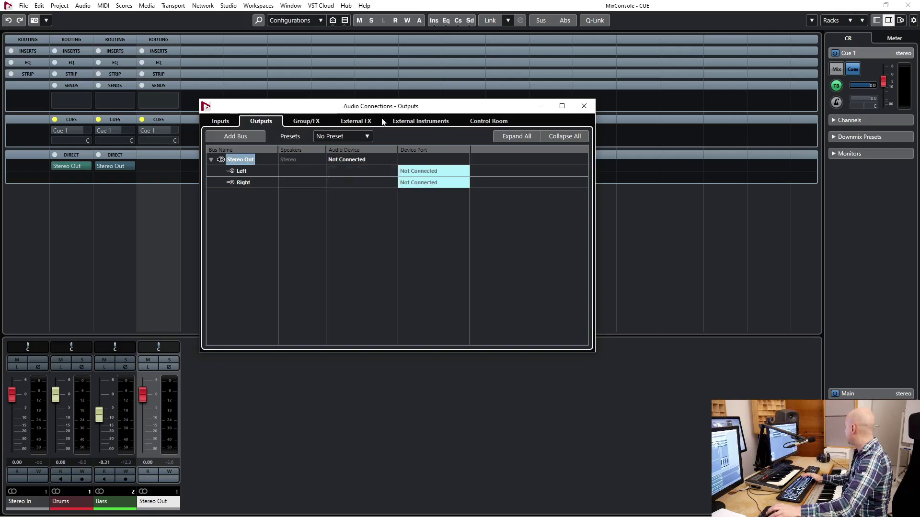
Compare the Control Room and output bus connections in the Audio Connections, and expand the ports of Cue 1.
left_click(479, 121)
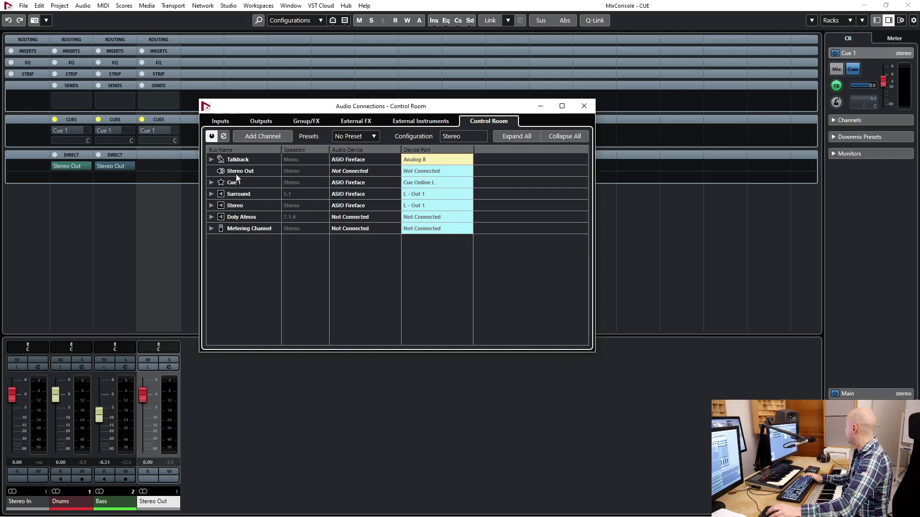
left_click(261, 122)
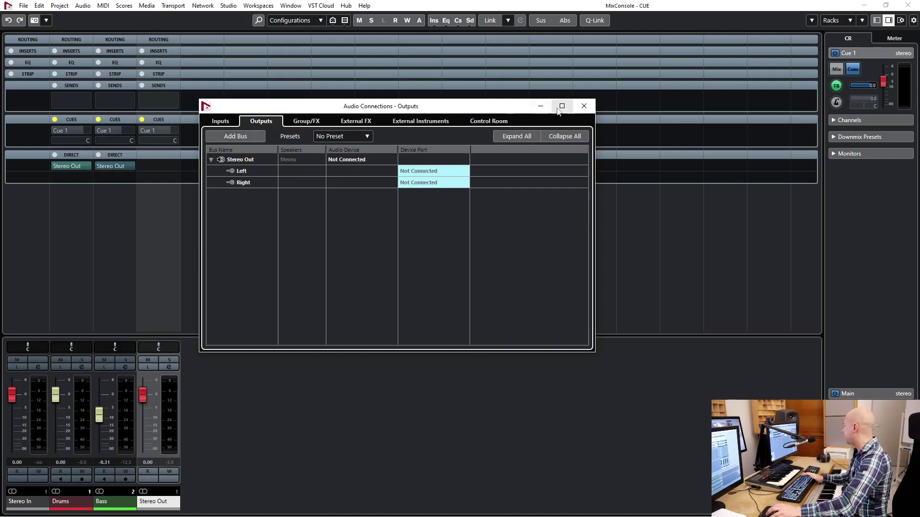
left_click(498, 122)
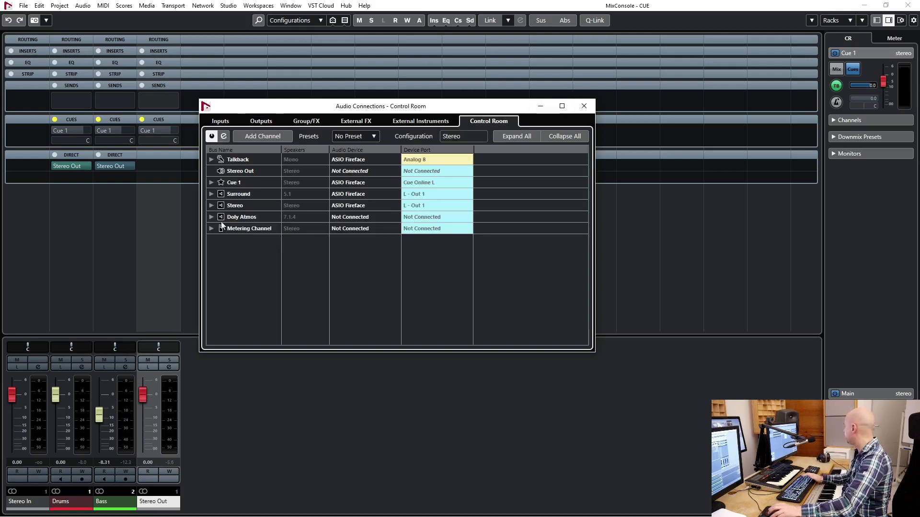
left_click(211, 183)
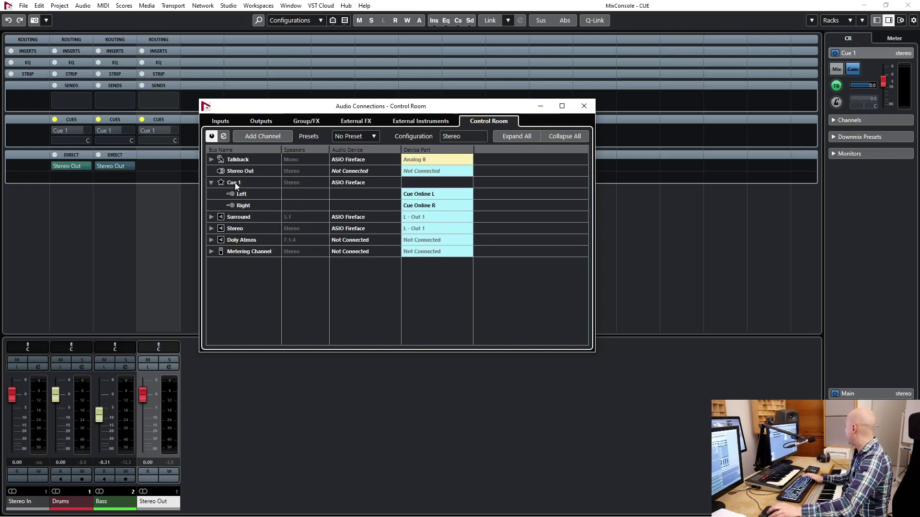
Add a second cue channel in Stereo configuration to the Control Room, named with the second performer's first name.
right_click(236, 185)
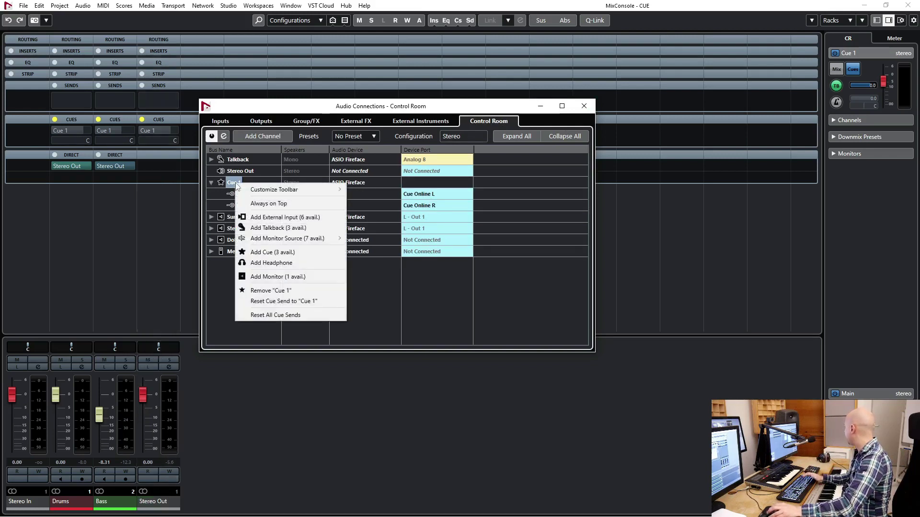
mouse_move(269, 191)
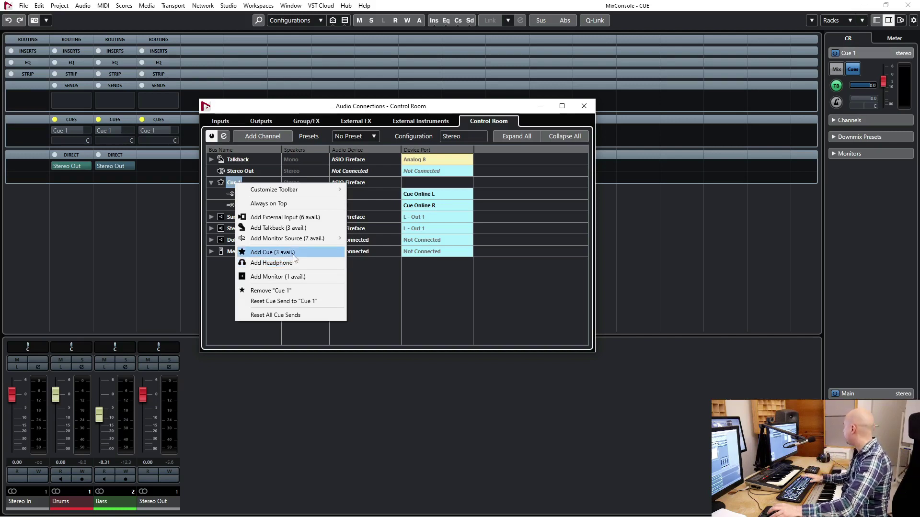
left_click(293, 254)
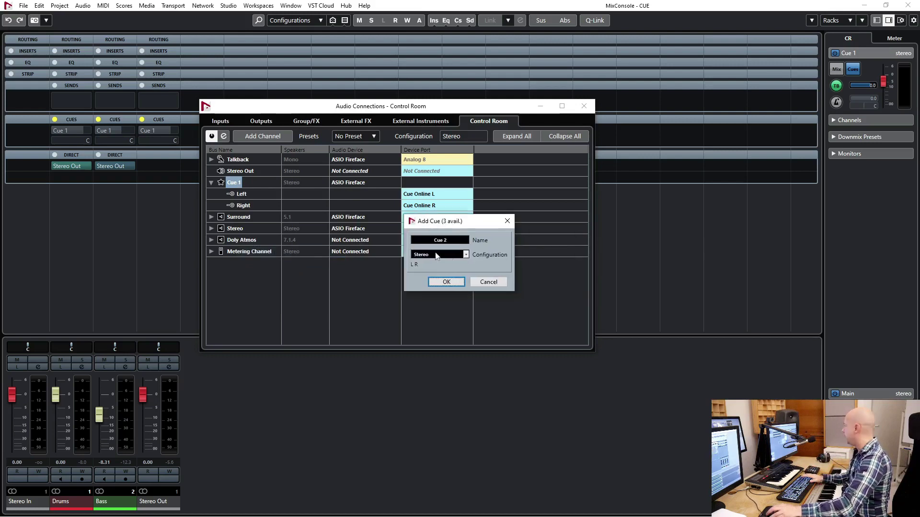
type("PEter")
key("BackSpace")
key("BackSpace")
key("BackSpace")
type("eter")
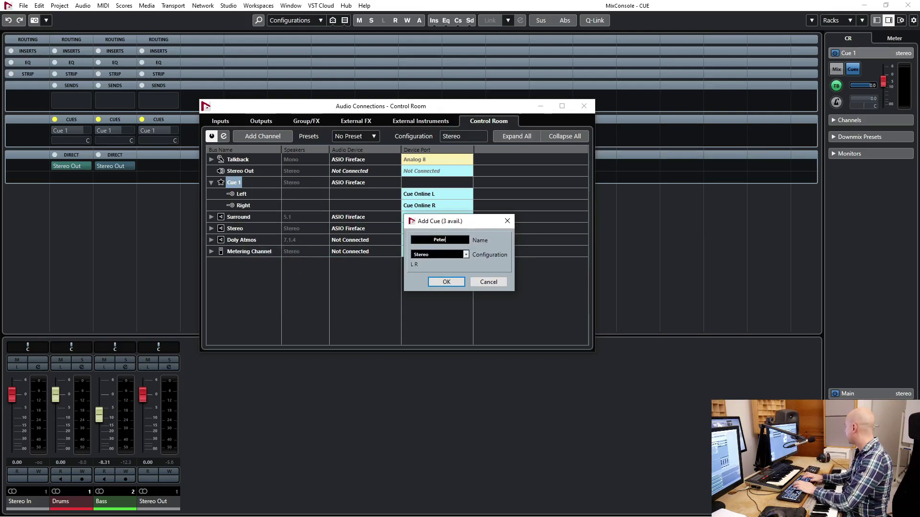
left_click(447, 281)
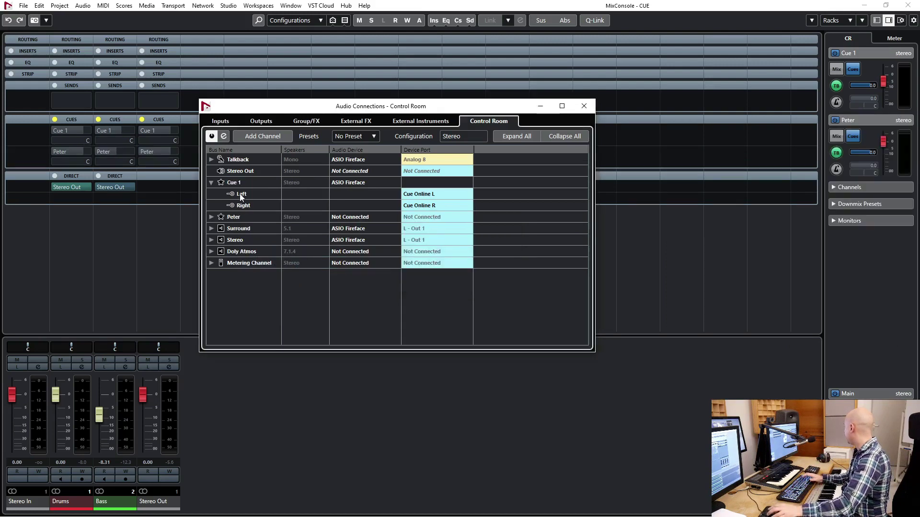
Rename the Cue 1 channel with the first performer's name.
left_click(240, 187)
left_click(240, 182)
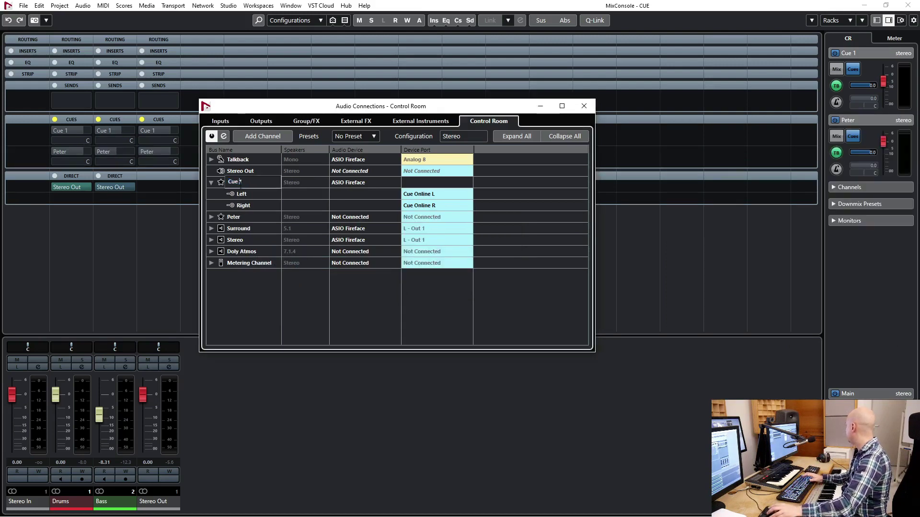
double_click(240, 182)
type("M")
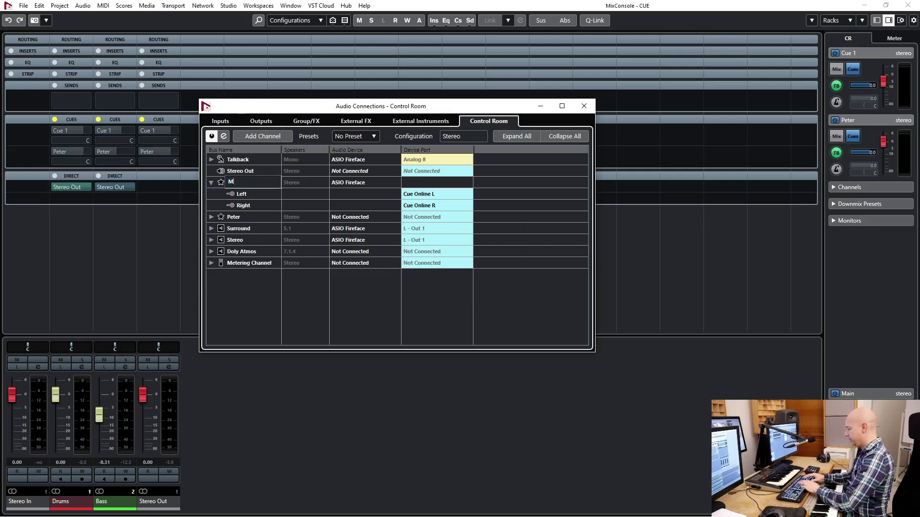
type("egan")
key("Return")
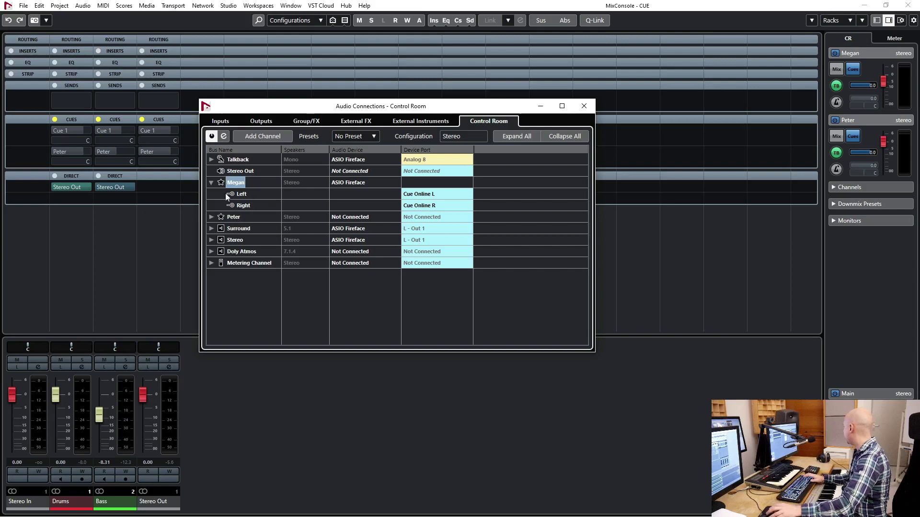
Check the first cue's device port options and assign the second cue to Cue 1 - Rec Room L 7 and Rec Room R 8 on ASIO Fireface.
left_click(439, 205)
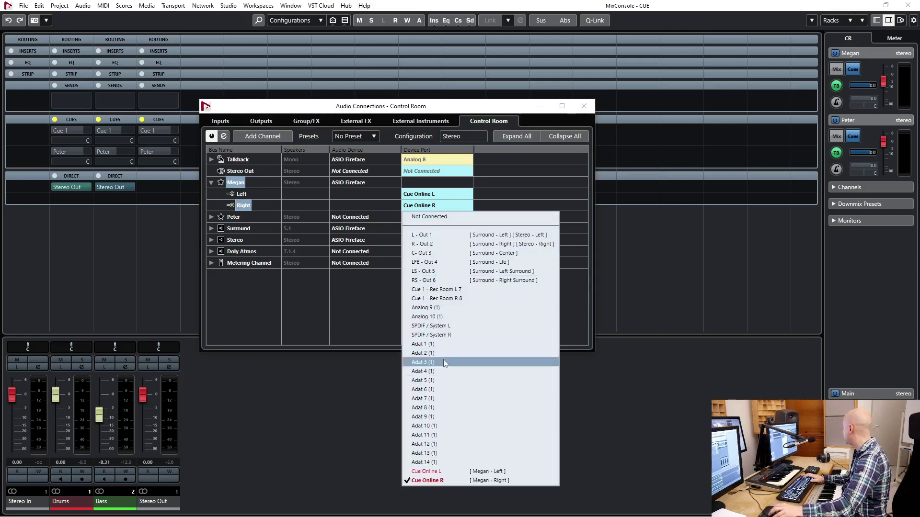
left_click(296, 398)
left_click(211, 217)
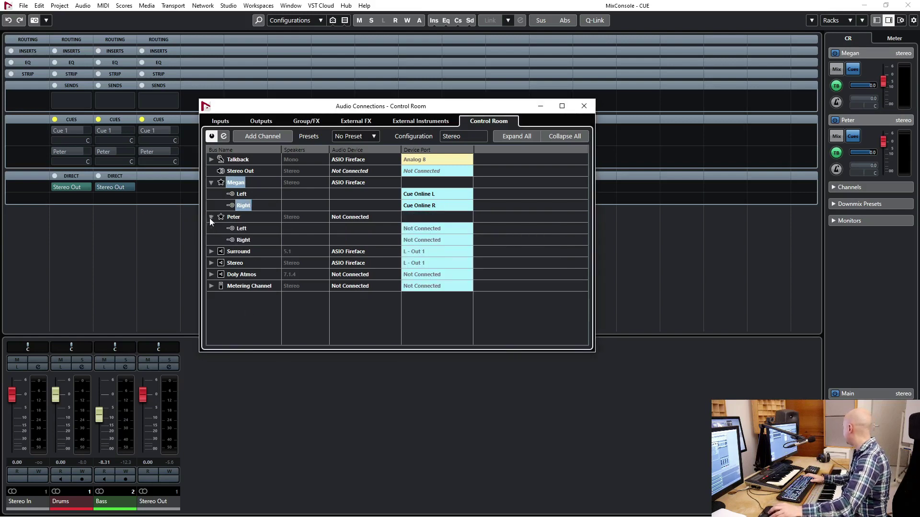
left_click(423, 236)
left_click(372, 215)
left_click(370, 216)
left_click(365, 244)
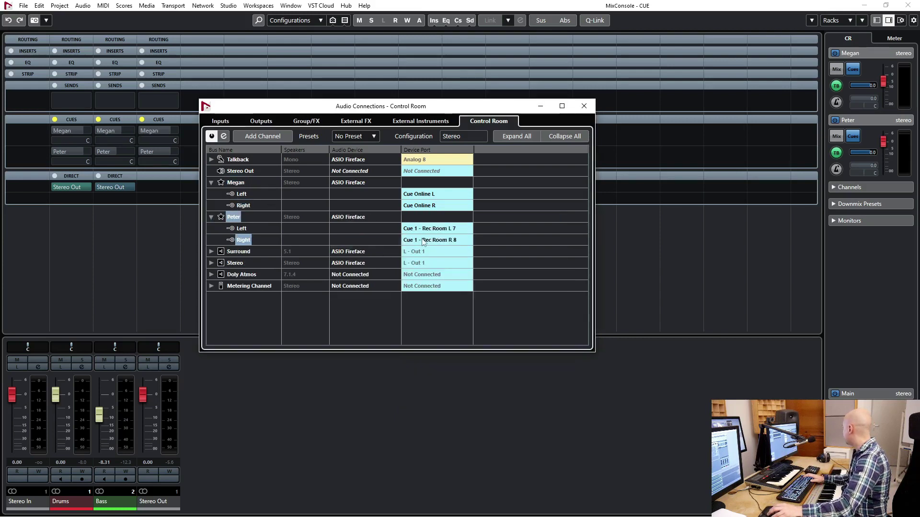
left_click(212, 217)
left_click(212, 182)
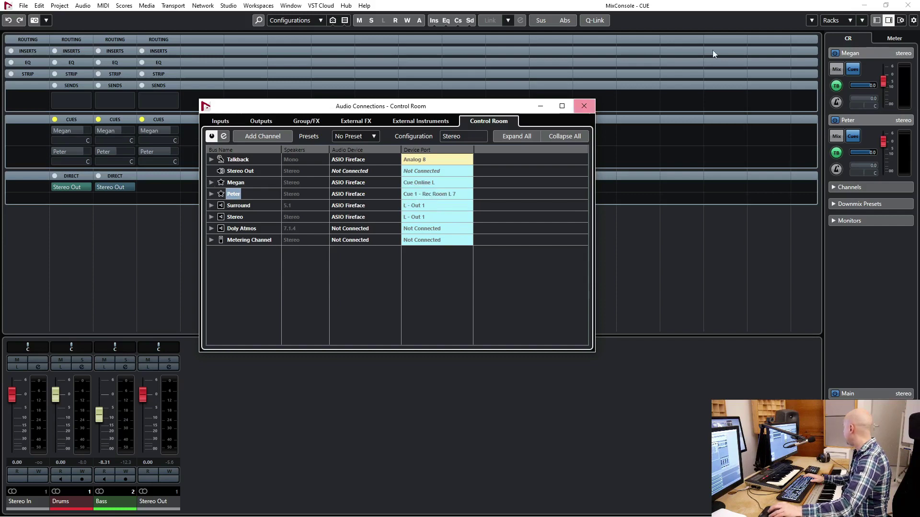
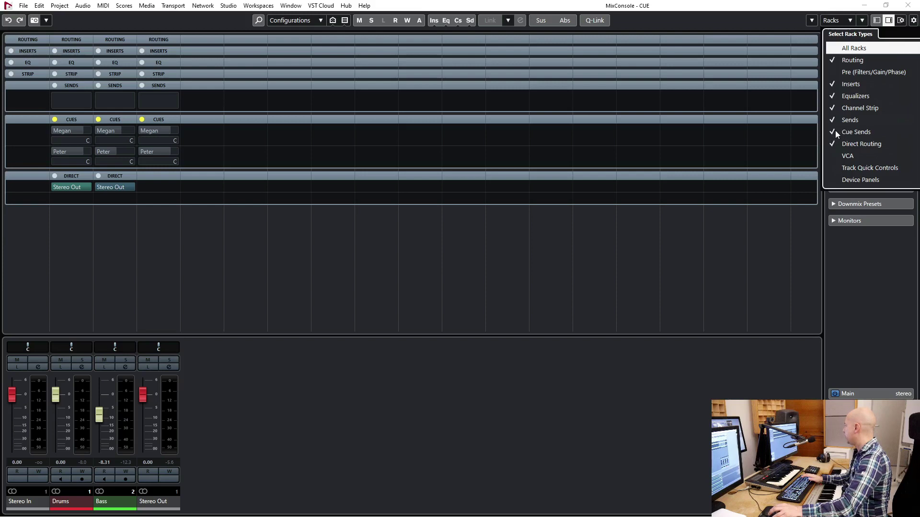
Activate the cue sends to both cue channels on the Drums and Bass channels.
left_click(891, 277)
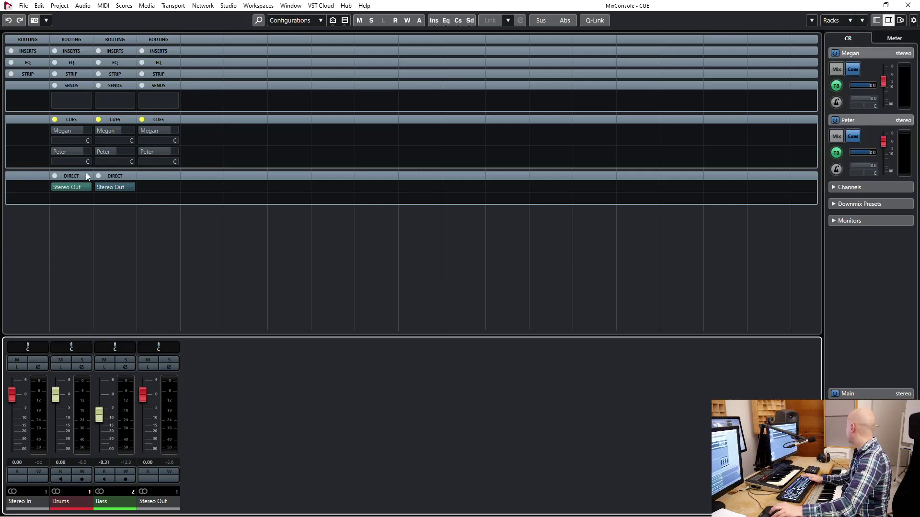
mouse_move(56, 130)
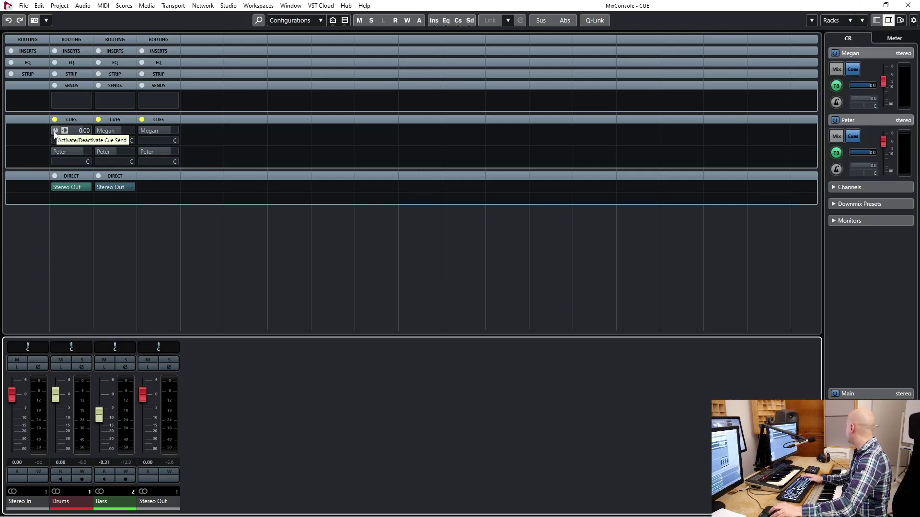
left_click(56, 130)
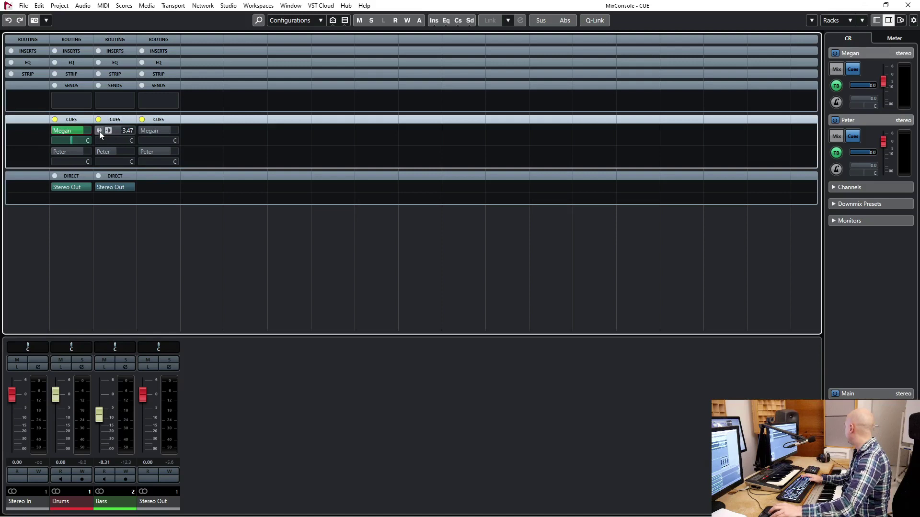
left_click(99, 131)
left_click(100, 153)
left_click(56, 152)
Play back the project to feed both cue mixes, and slightly adjust the second cue channel's level in the Control Room.
key("space")
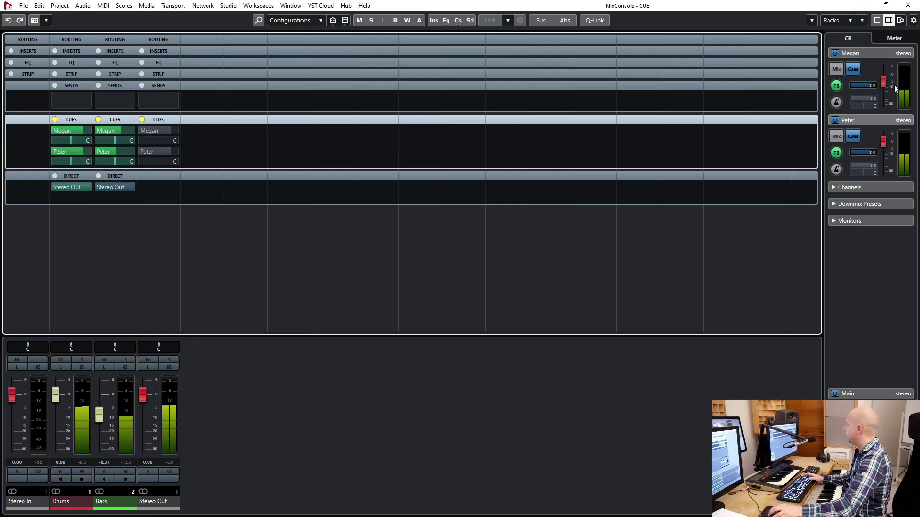
key("space")
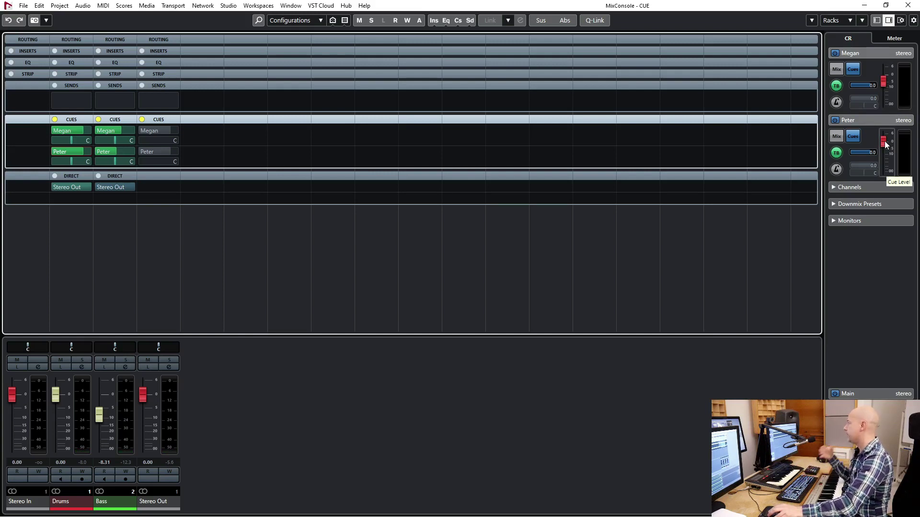
key("space")
mouse_move(884, 144)
left_mouse_down()
mouse_move(880, 164)
mouse_move(884, 143)
left_mouse_up()
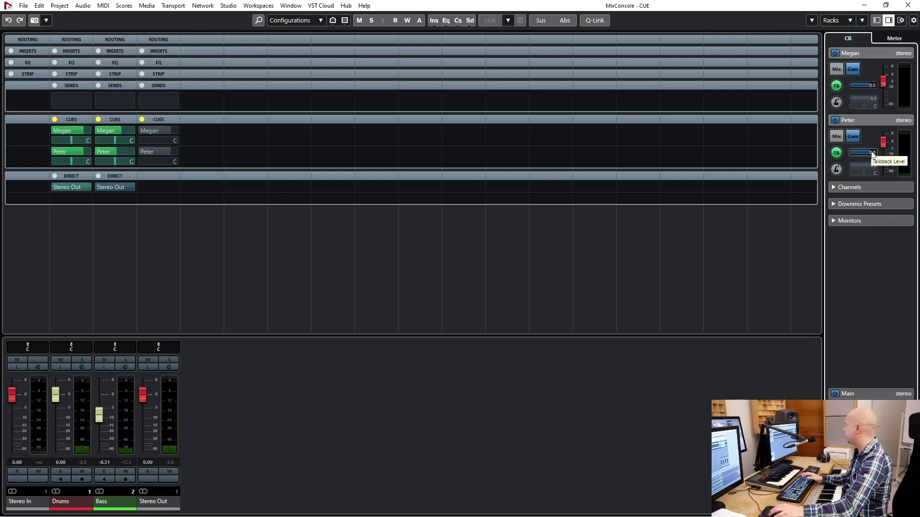
Toggle the first cue send of the Bass channel between post-fader and pre-fader.
mouse_move(78, 135)
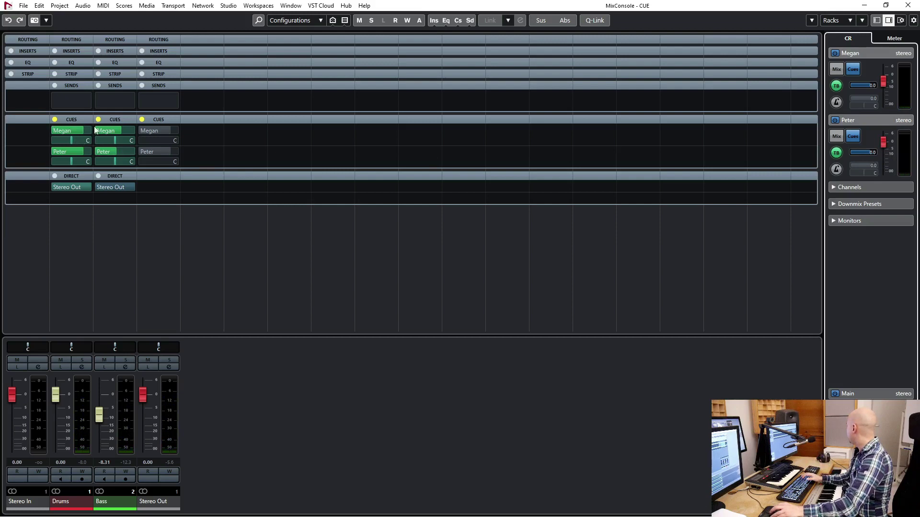
mouse_move(114, 128)
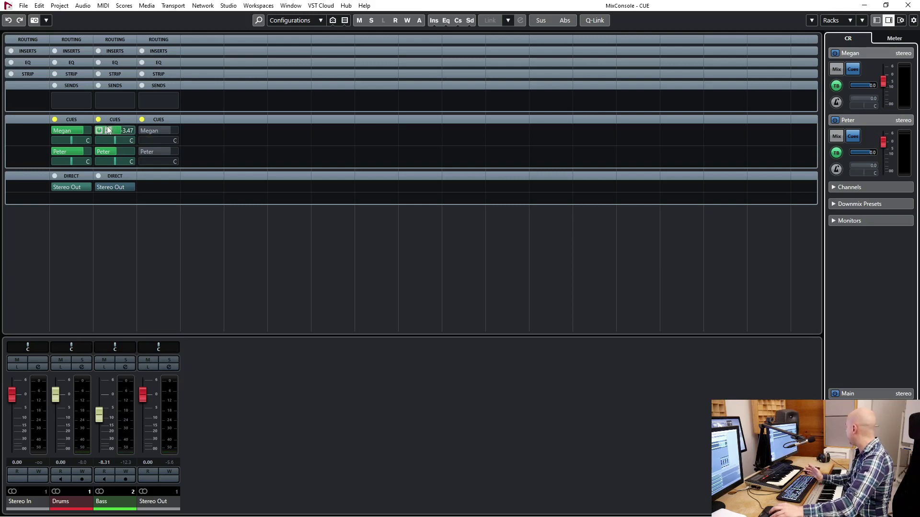
left_click(108, 131)
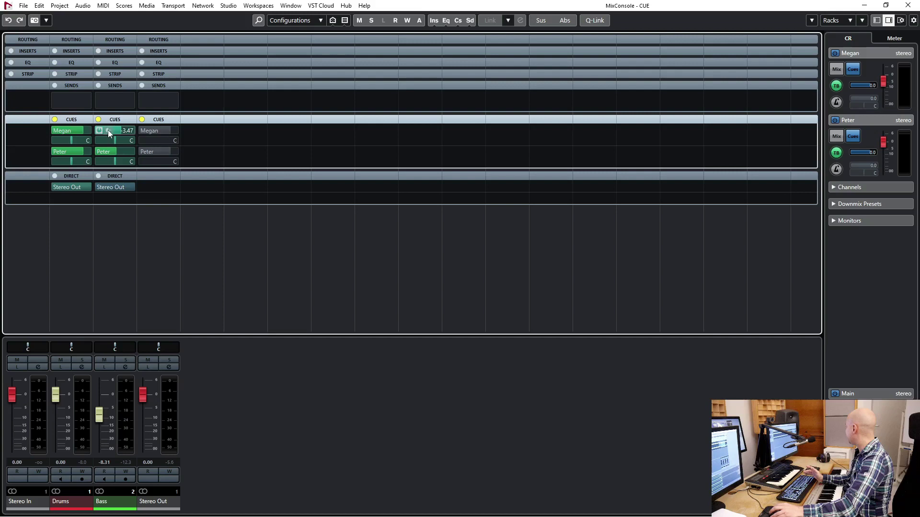
left_click(107, 131)
left_click(107, 130)
mouse_move(117, 129)
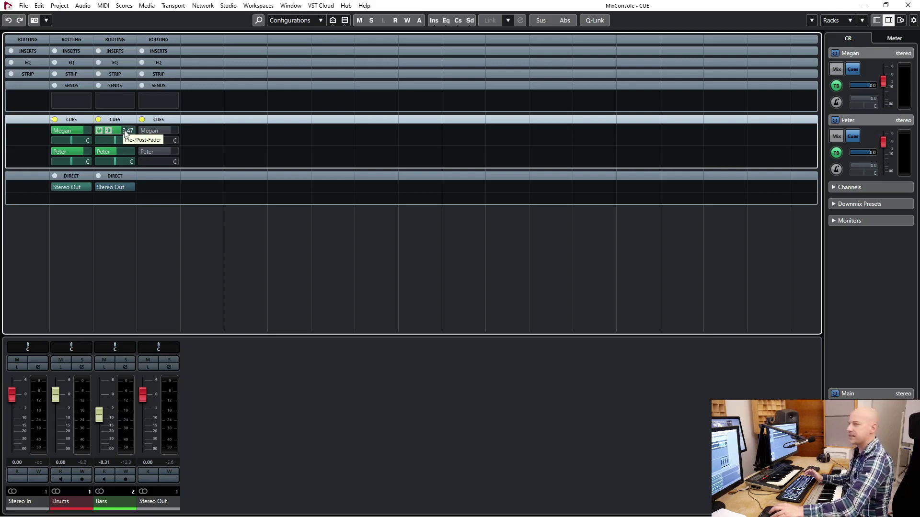
right_click(124, 132)
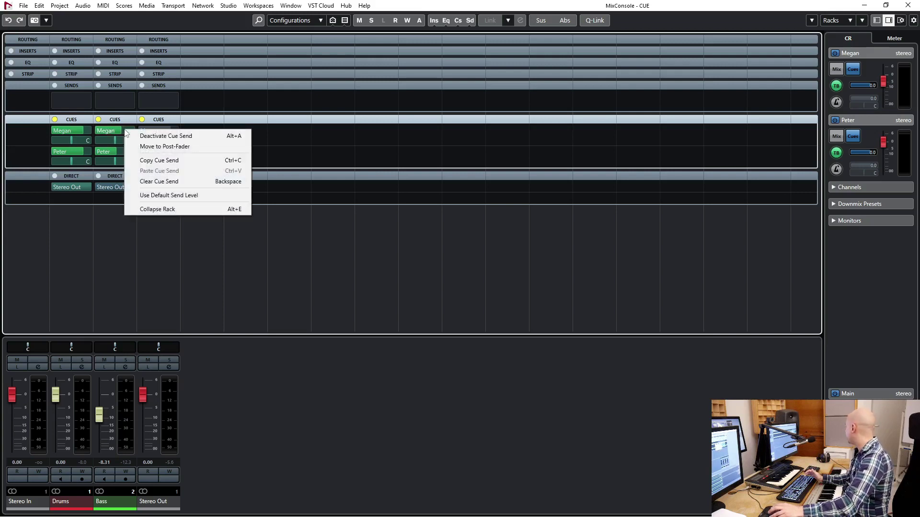
left_click(117, 129)
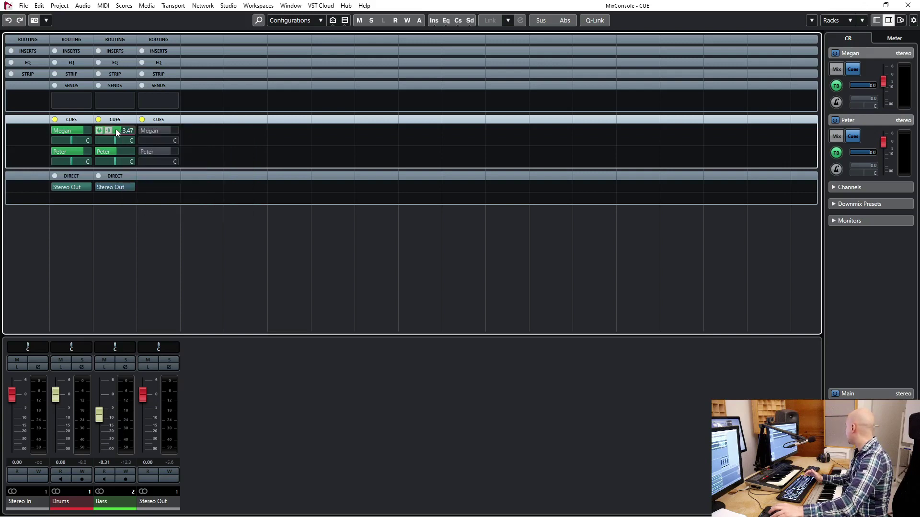
Move both cue sends of the Bass and Drums channels to post-fader.
right_click(116, 128)
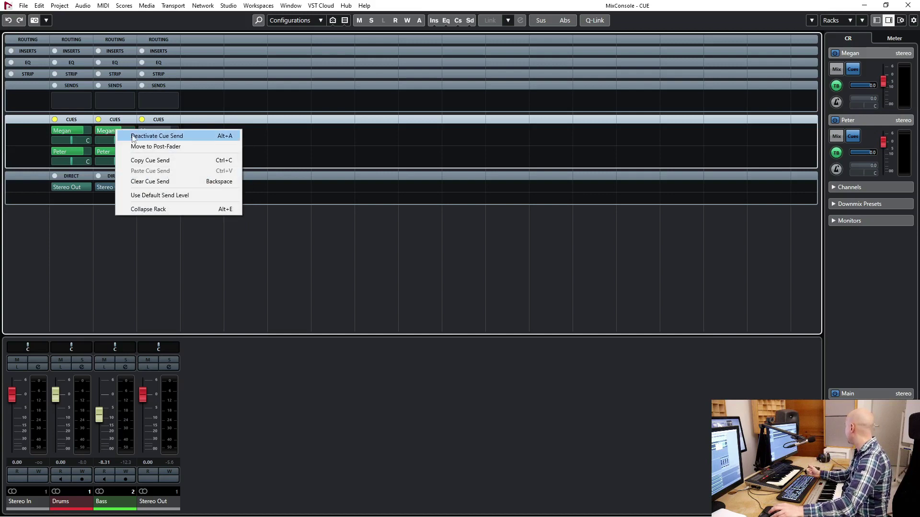
left_click(180, 146)
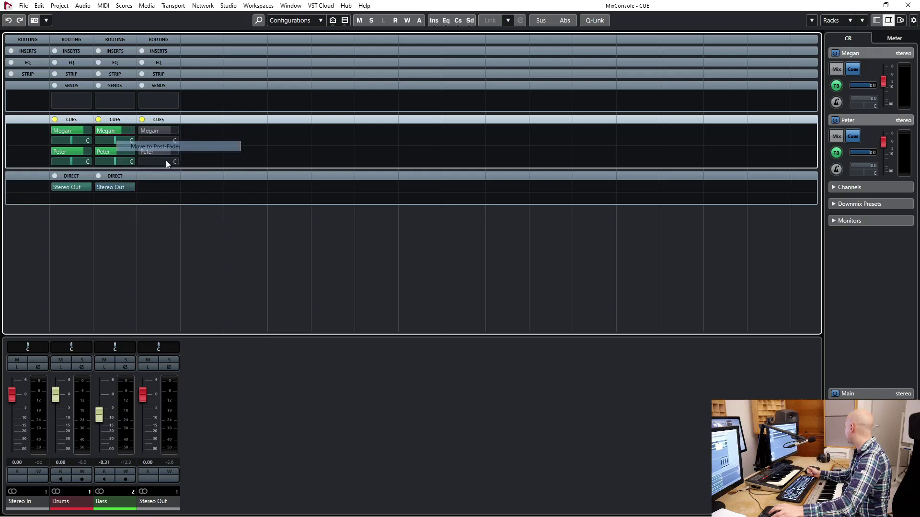
right_click(112, 151)
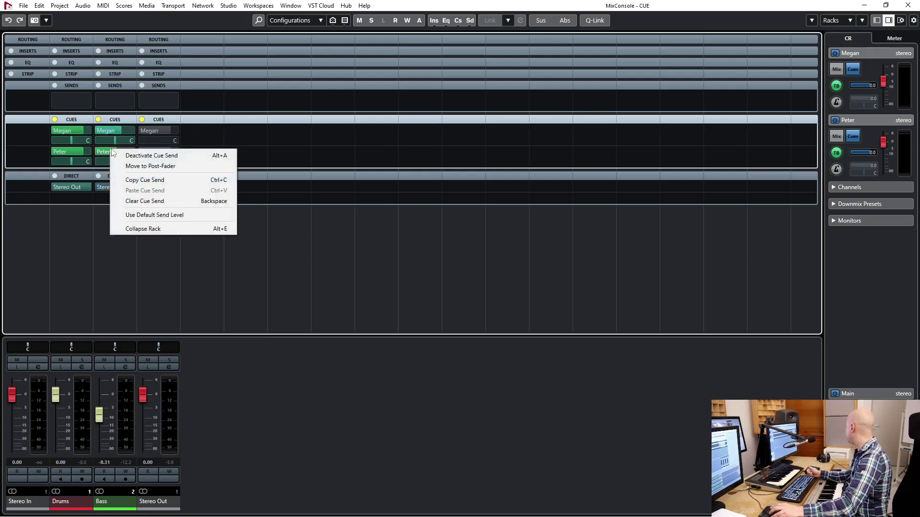
left_click(144, 167)
right_click(75, 152)
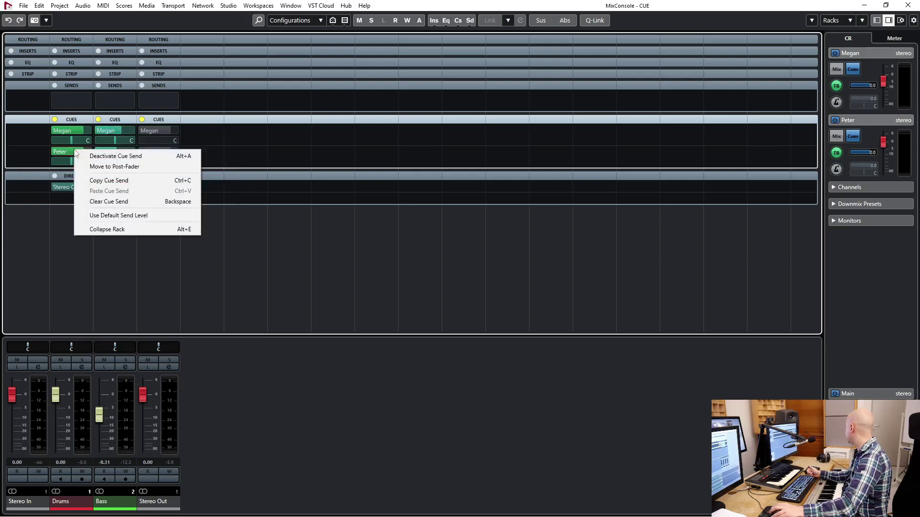
left_click(99, 166)
right_click(73, 129)
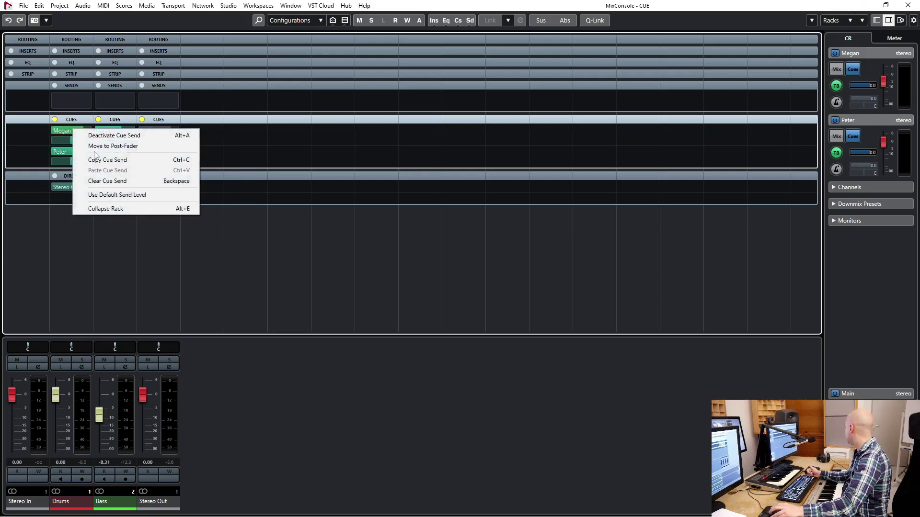
left_click(103, 145)
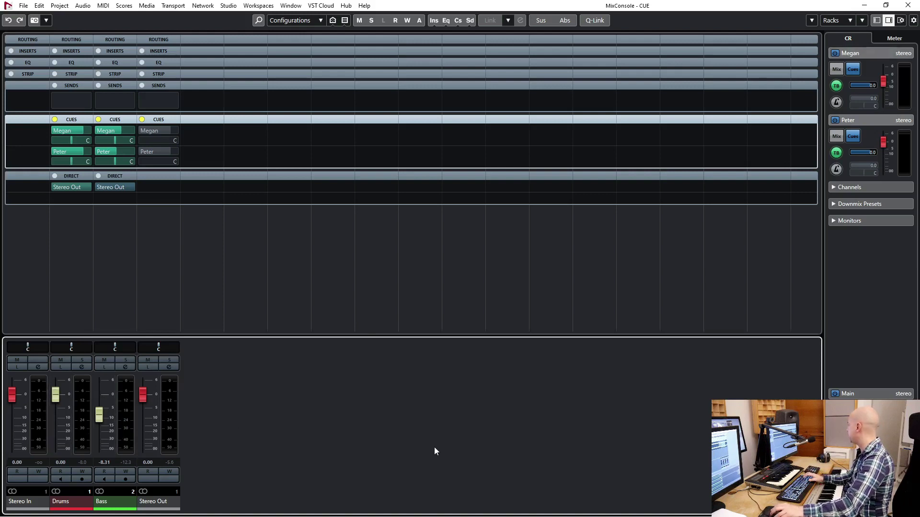
Play back the project while riding the channel faders, leaving Bass at -10.9 dB and resetting Drums to 0.00 dB.
key("space")
left_click_drag(98, 416, 97, 461)
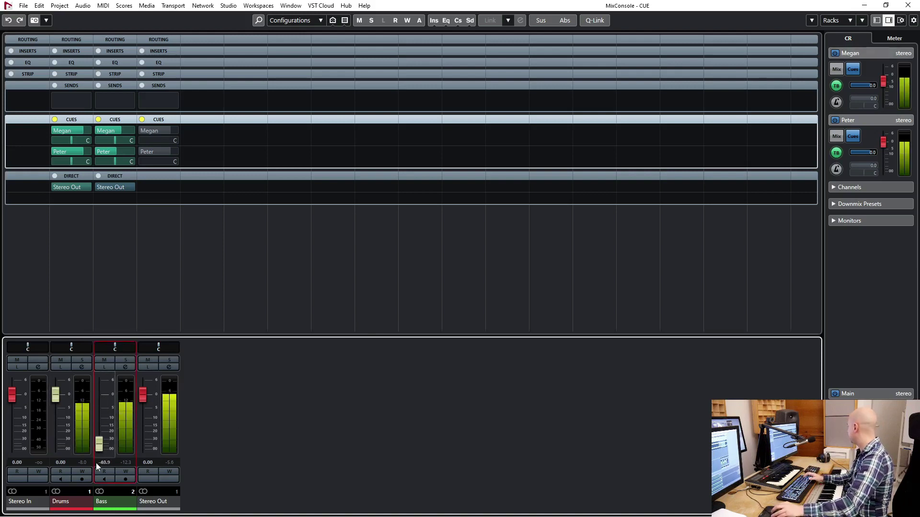
mouse_move(56, 395)
left_mouse_down()
mouse_move(57, 445)
mouse_move(67, 398)
left_mouse_up()
left_click_drag(98, 449, 106, 422)
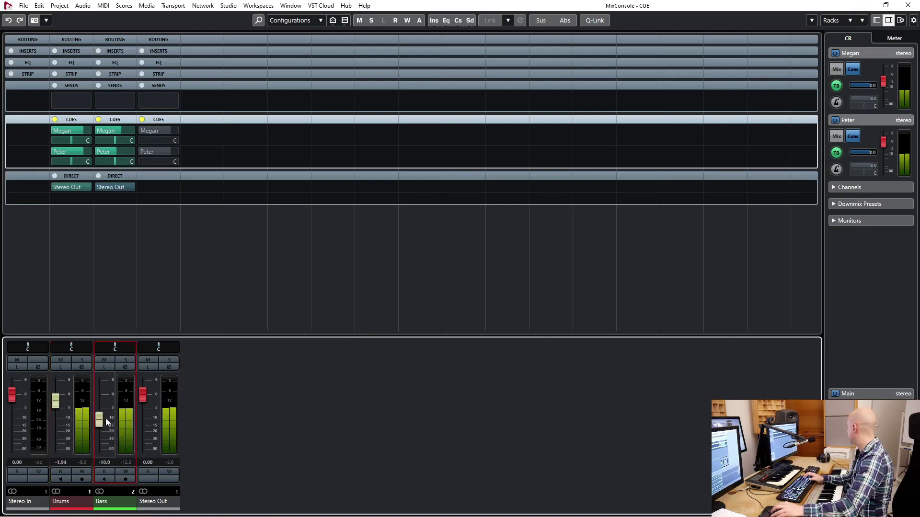
left_click(57, 406, "ctrl")
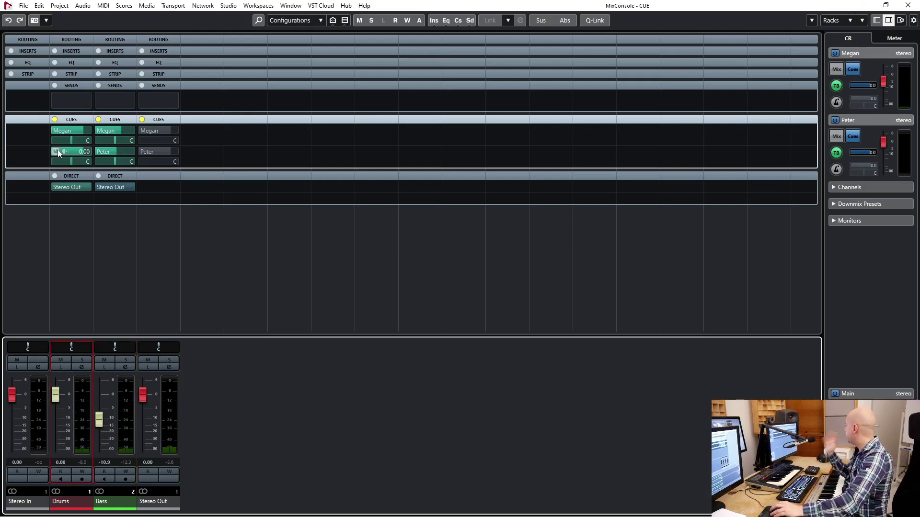
Switch both cue sends of the Drums and Bass channels to pre-fader.
mouse_move(79, 129)
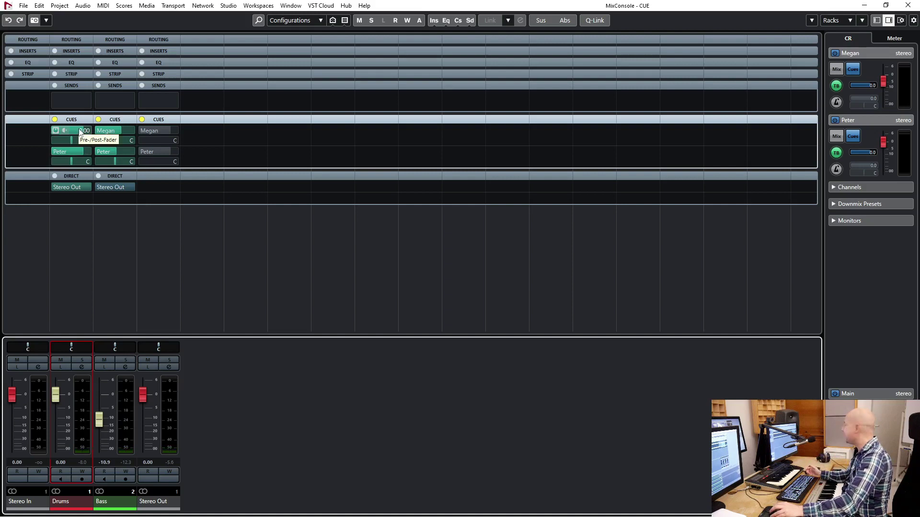
left_click(107, 128)
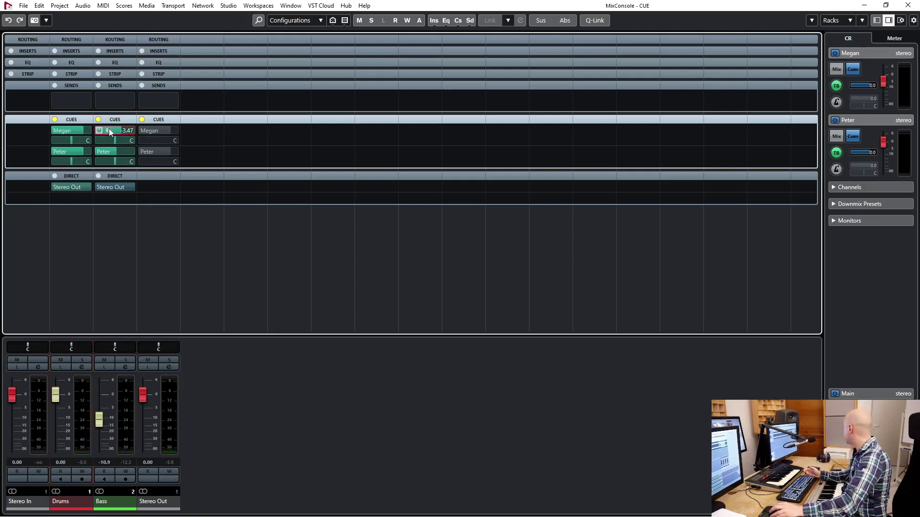
left_click(62, 129)
left_click(63, 152)
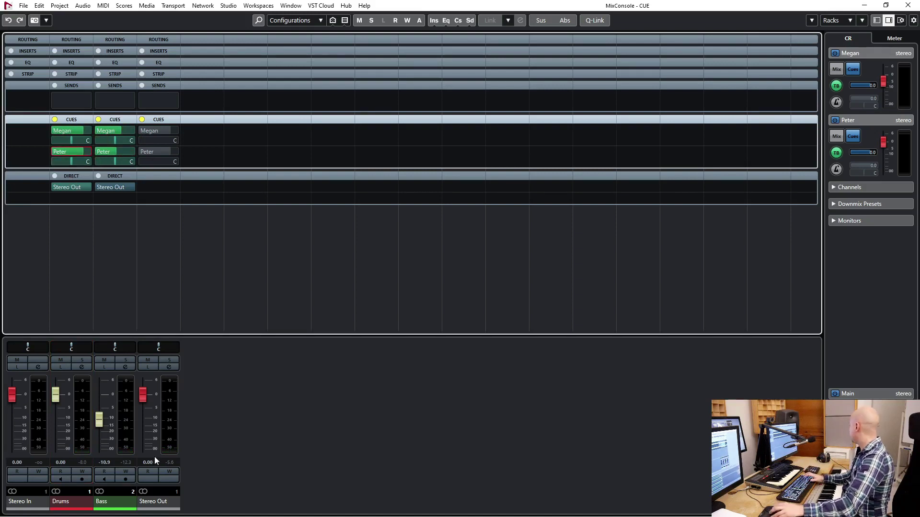
Copy the Bass channel's fader level of -10.9 dB to both of its cue sends.
double_click(104, 462)
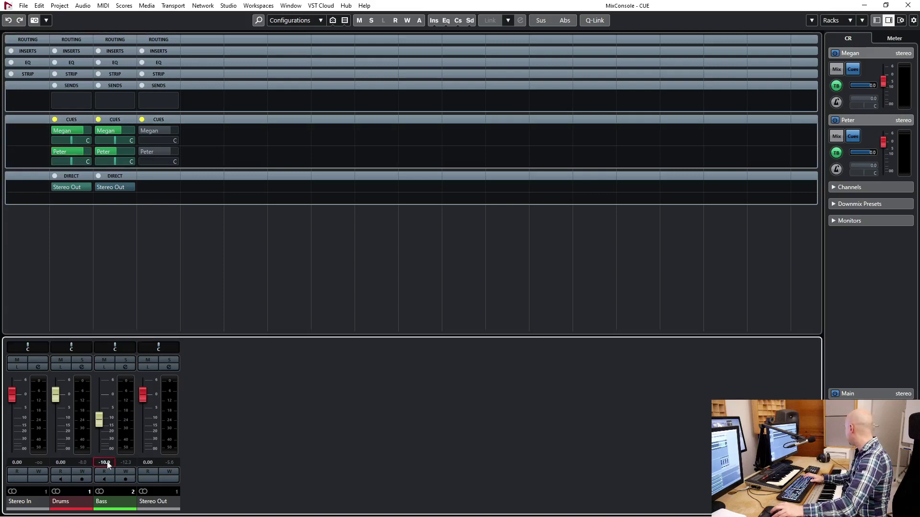
double_click(123, 130)
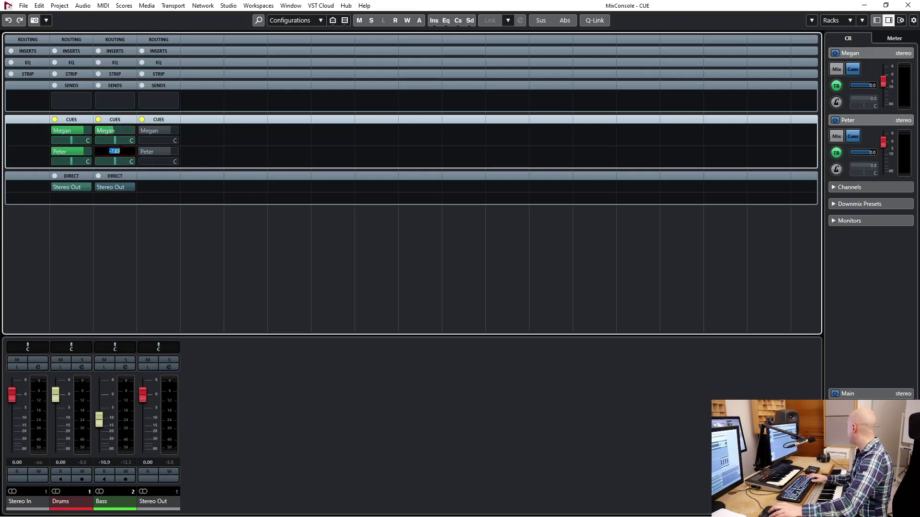
left_click(228, 284)
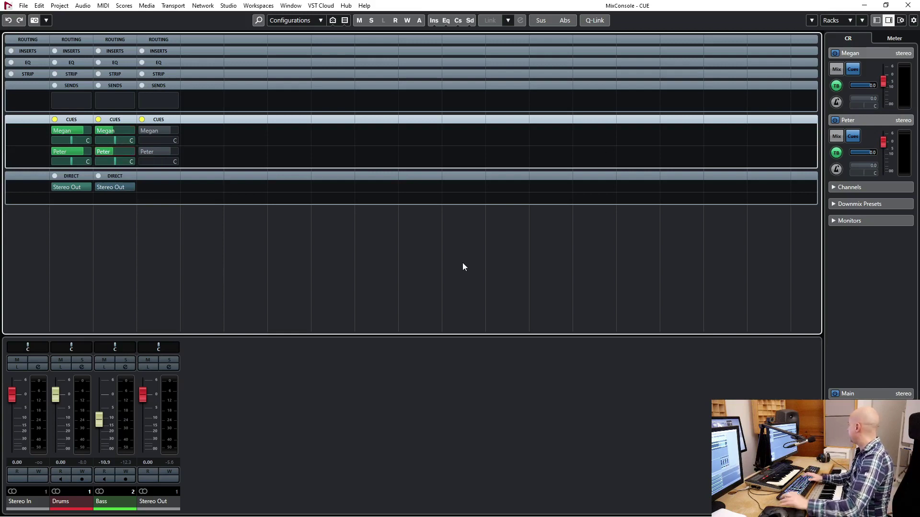
Play back the project and pull the Bass and Drums channel faders fully down to check the pre-fader cue mixes.
mouse_move(109, 131)
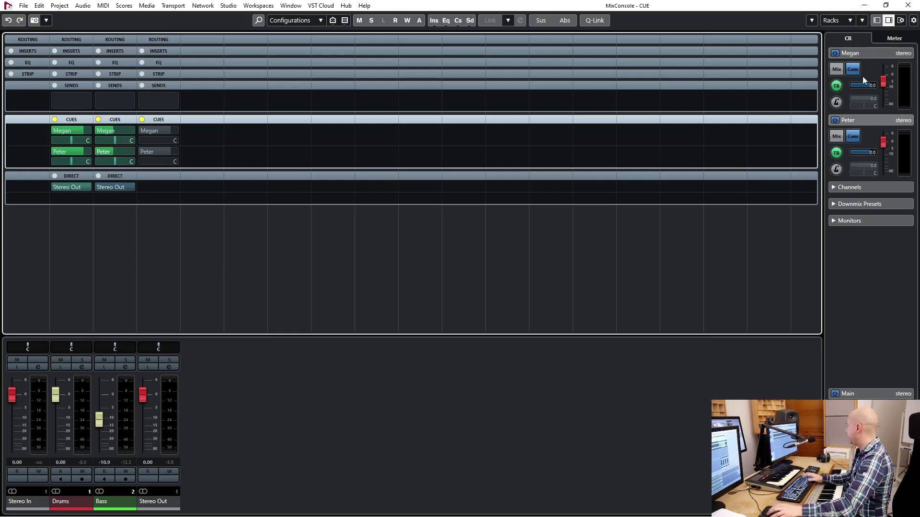
key("space")
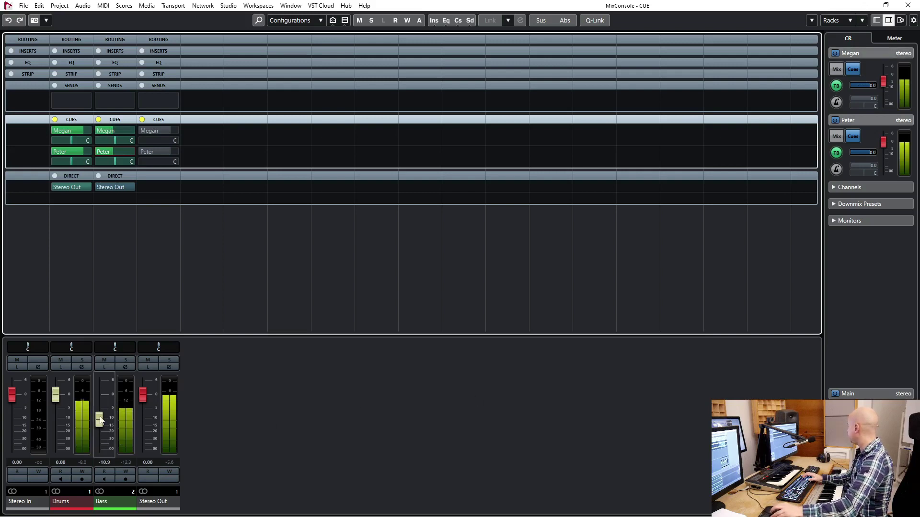
key("space")
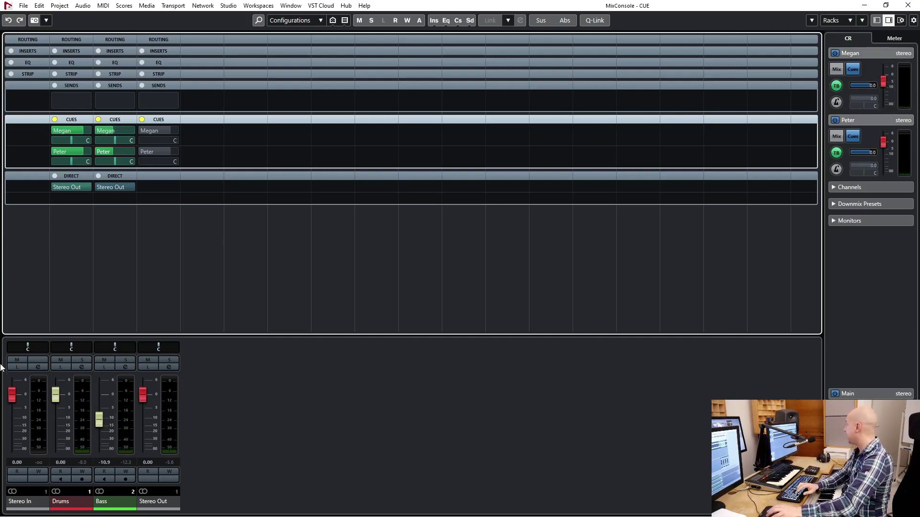
key("space")
left_click_drag(98, 420, 98, 452)
left_click_drag(60, 392, 64, 454)
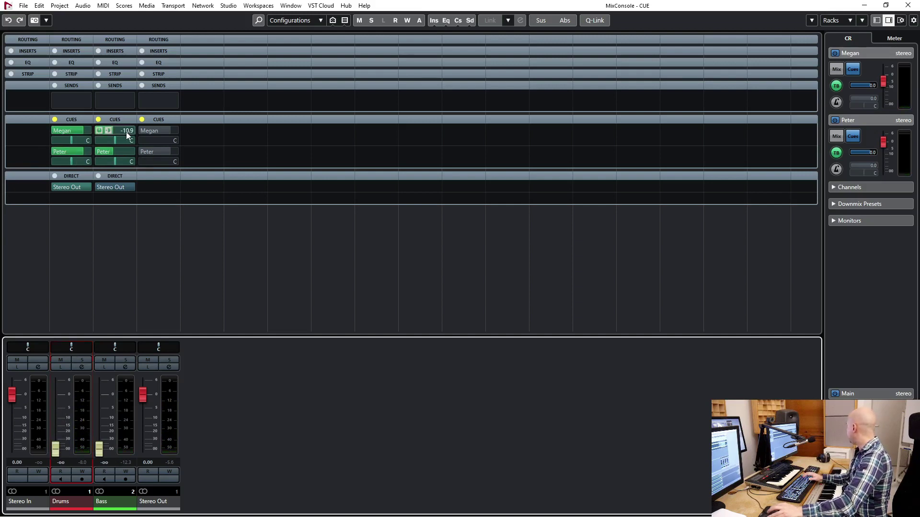
Turn the Bass channel's send to the first cue far down and slightly raise the Drums channel's send to the second cue.
left_click(114, 135)
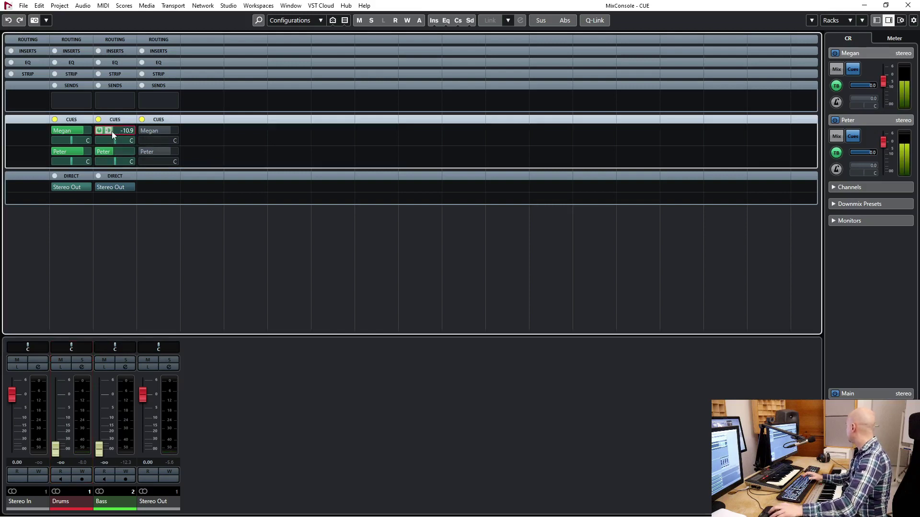
left_click_drag(102, 134, 91, 137)
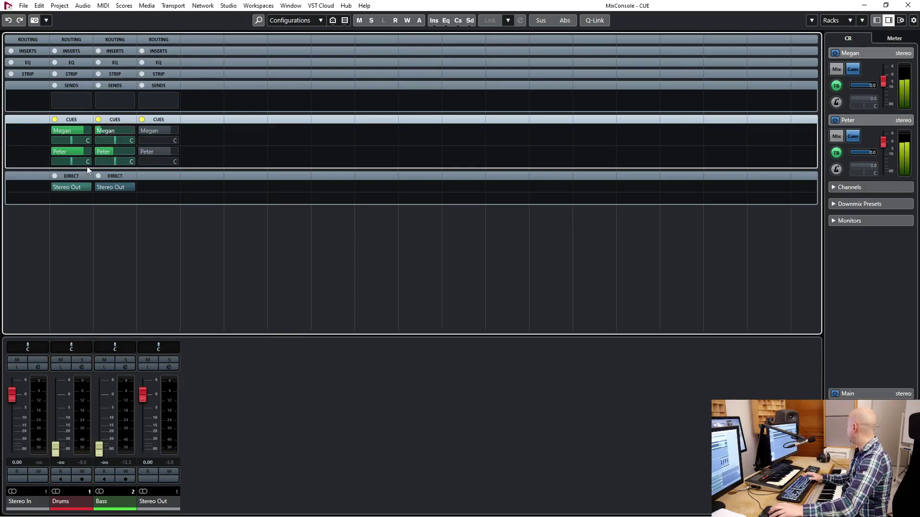
mouse_move(77, 134)
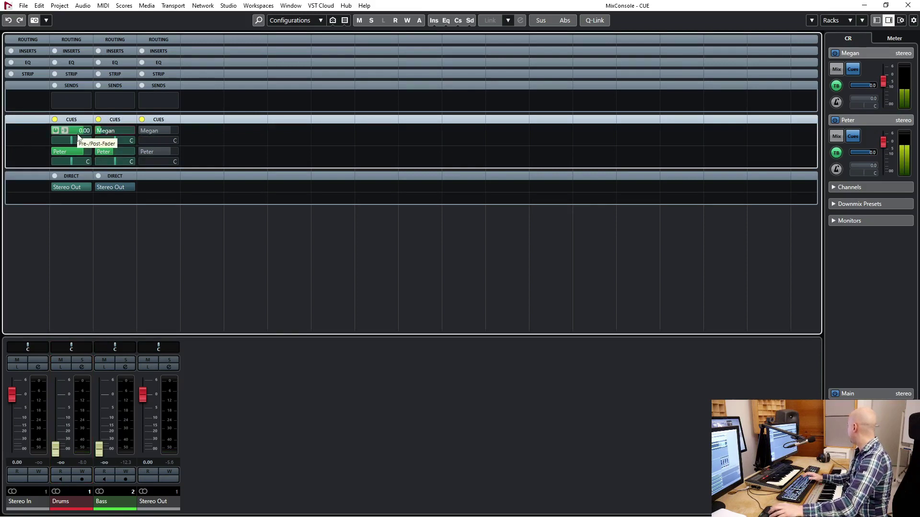
mouse_move(74, 151)
left_click_drag(81, 153, 87, 153)
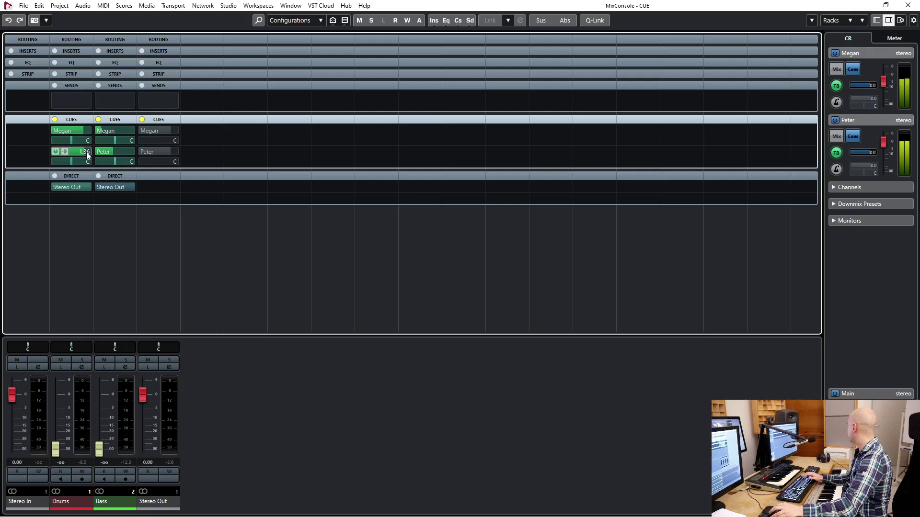
mouse_move(105, 151)
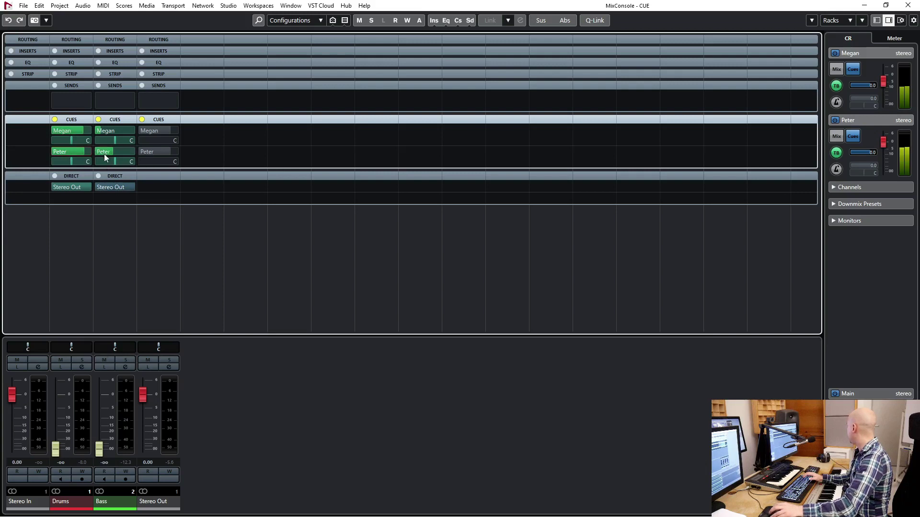
Reset the Drums fader to 0.00 dB and raise the Bass fader to -13.0 dB.
left_click(56, 449, "ctrl")
left_click_drag(99, 448, 103, 425)
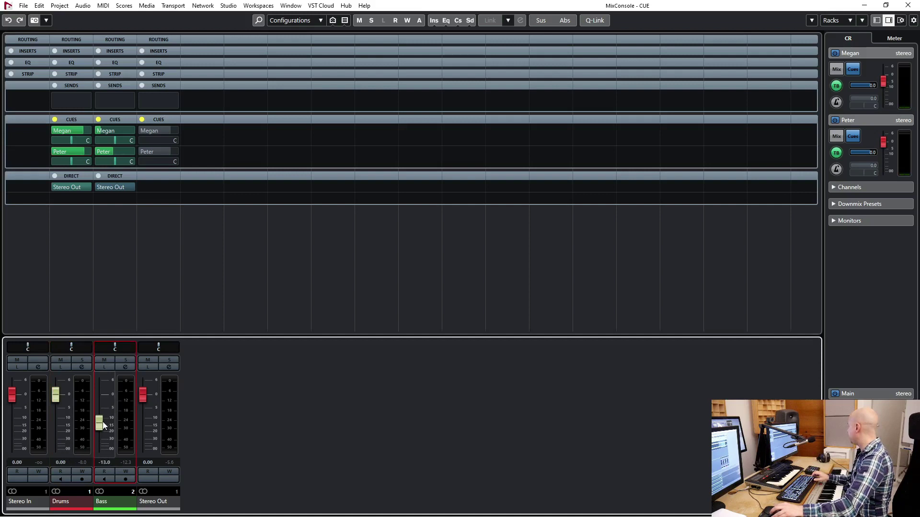
Play back the project and audition the Mix, Cue 1 and Cue 2 sources through the Control Room's main output.
key("space")
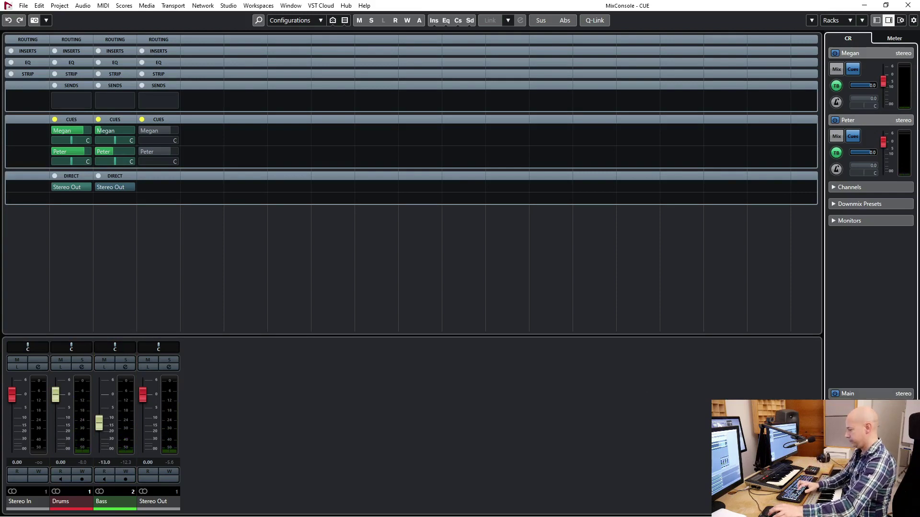
left_click(849, 412)
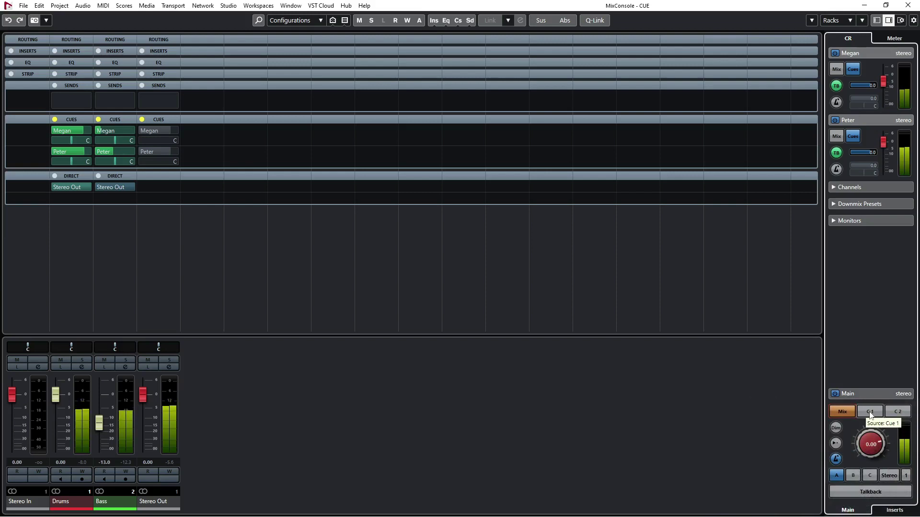
left_click(870, 413)
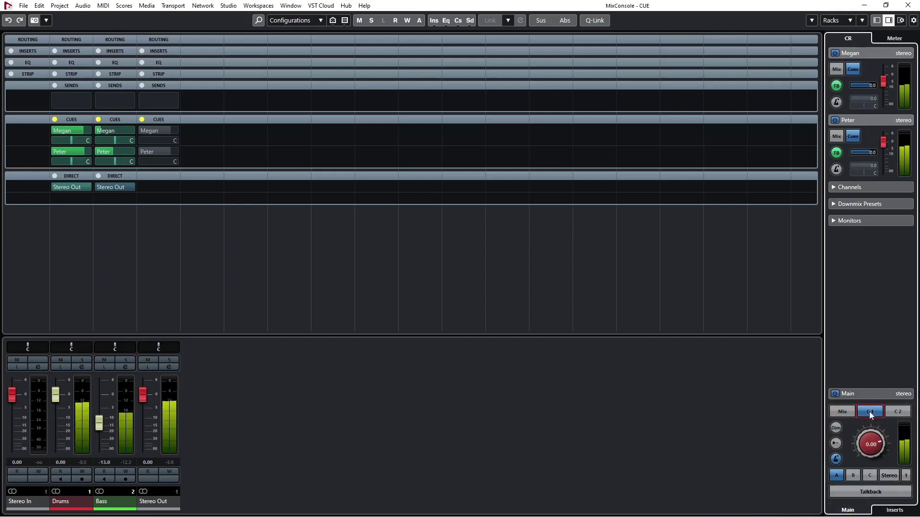
left_click(899, 411)
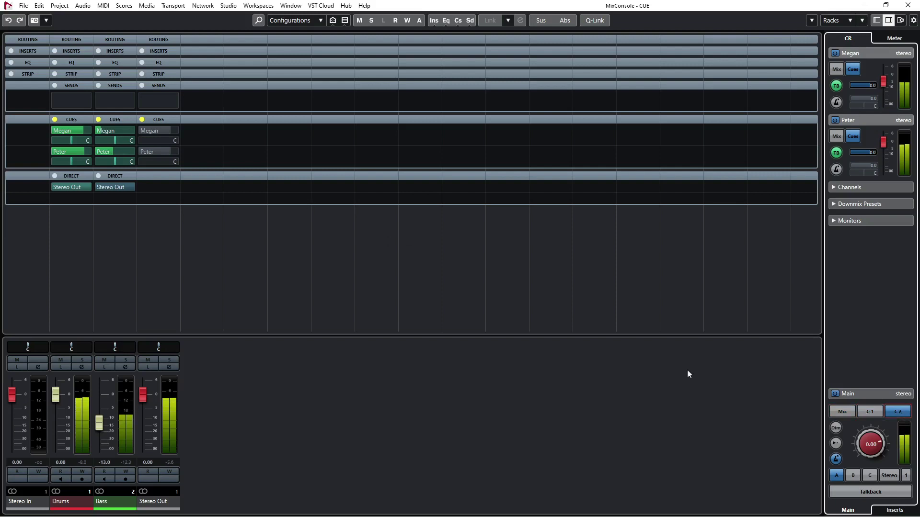
Turn the Drums channel's send to the second cue far down, then switch the Control Room source to Cue 1 and back to Mix.
left_click(609, 418)
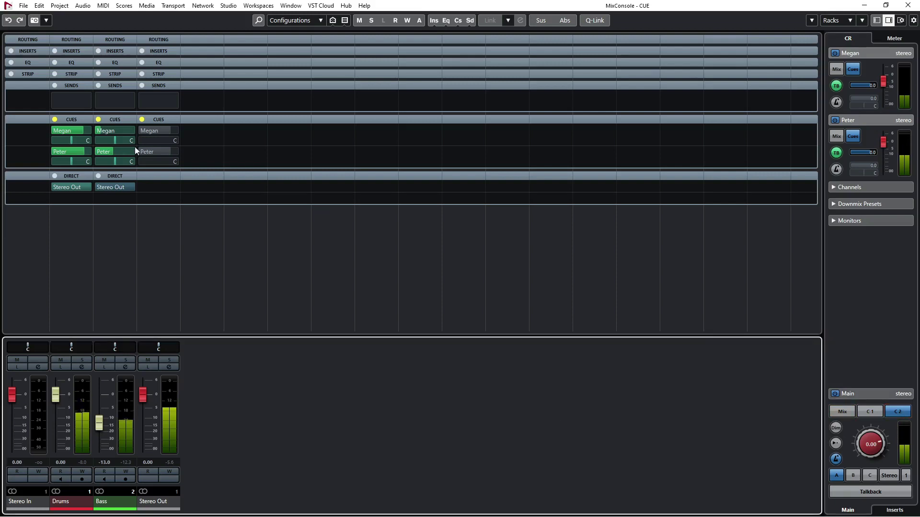
left_click(75, 154)
left_click_drag(75, 153, 41, 163)
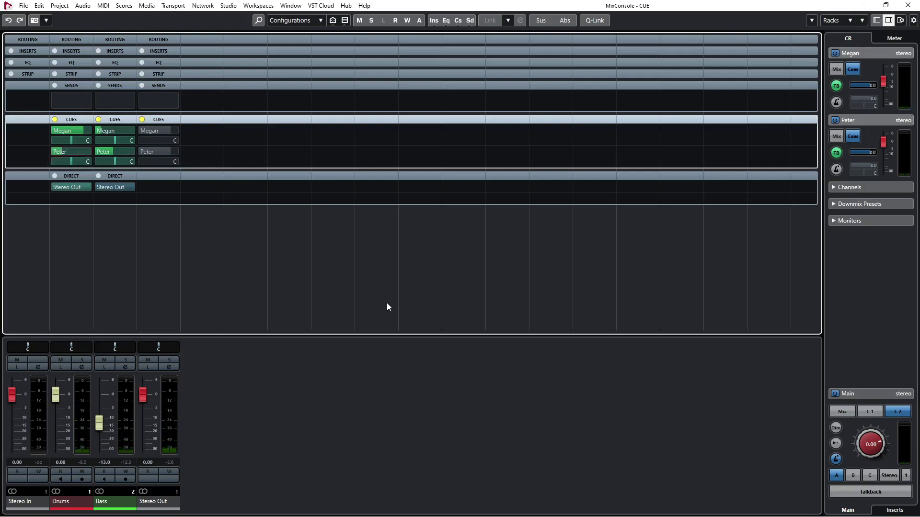
left_click(862, 408)
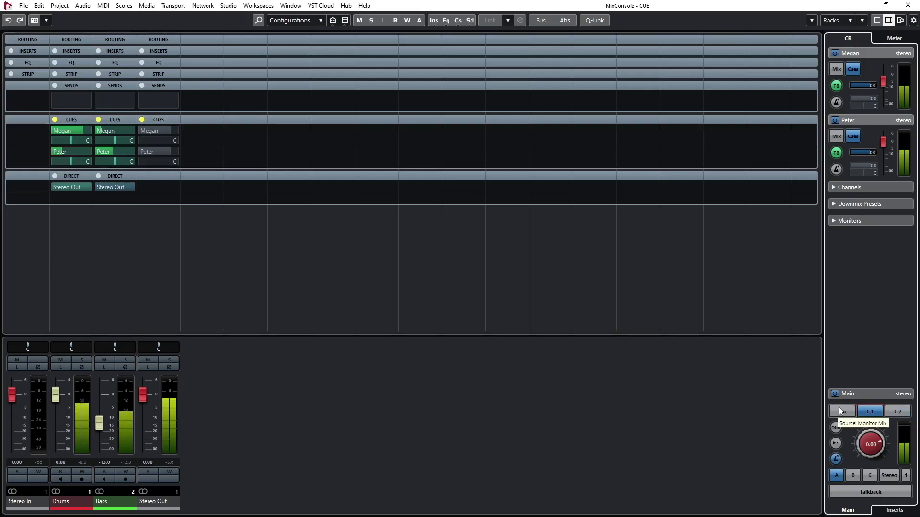
left_click(839, 411)
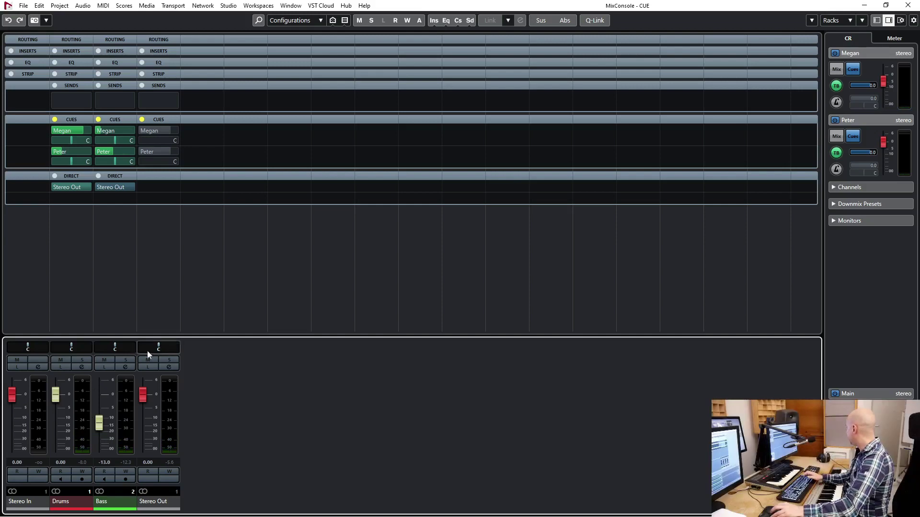
Review the Control Room cue channel commands offered for the selected mixer channels and close them without choosing any.
mouse_move(114, 133)
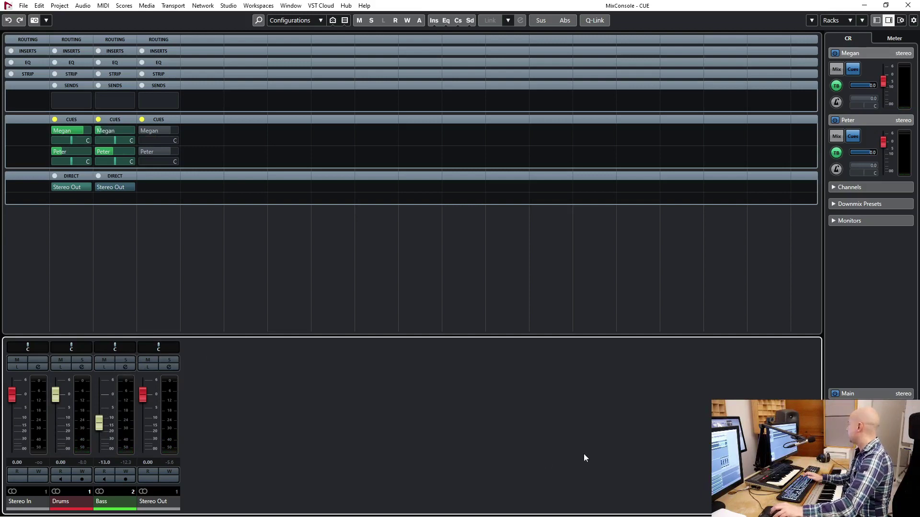
left_click(811, 21)
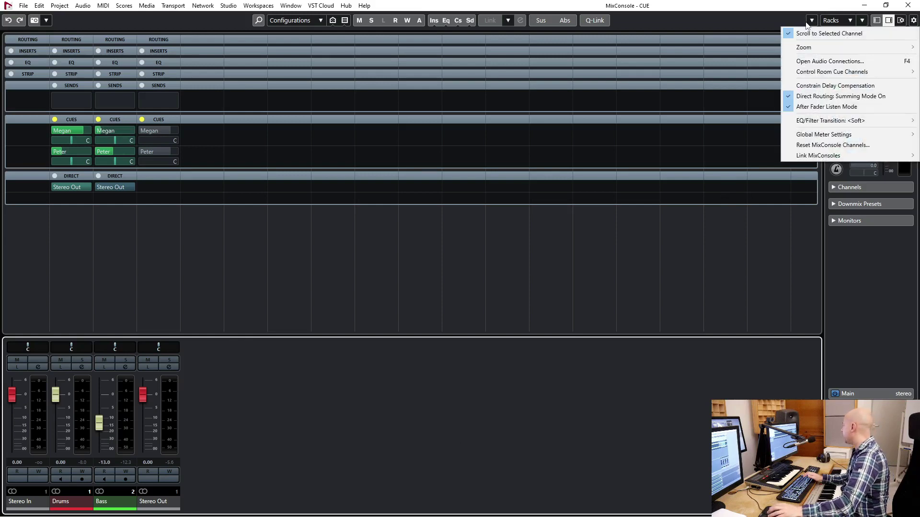
mouse_move(818, 76)
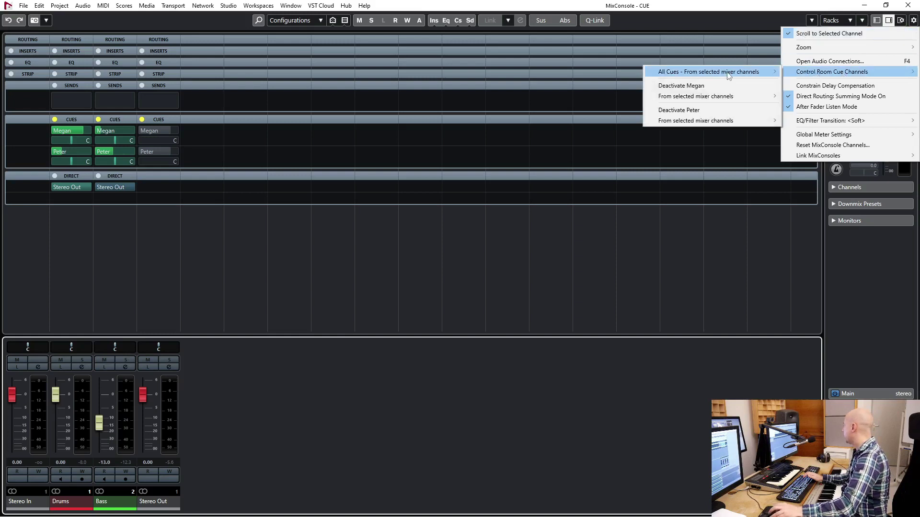
mouse_move(728, 76)
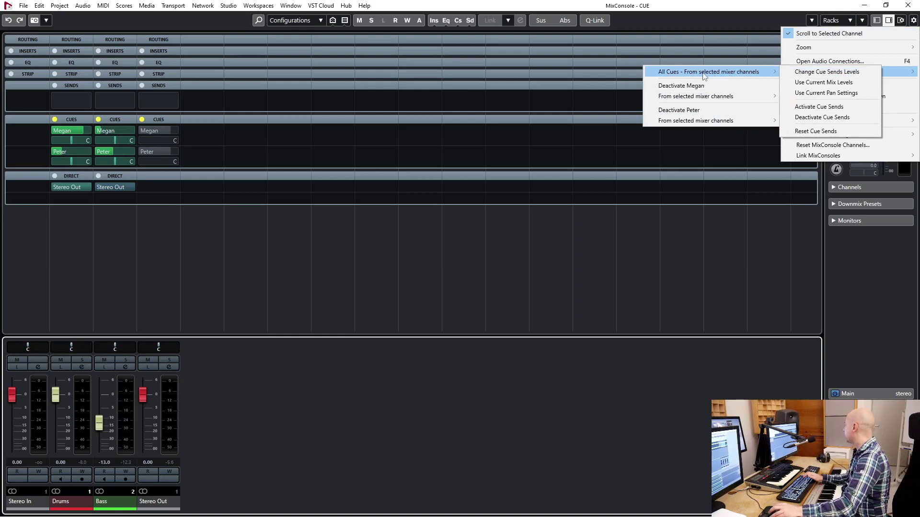
mouse_move(709, 96)
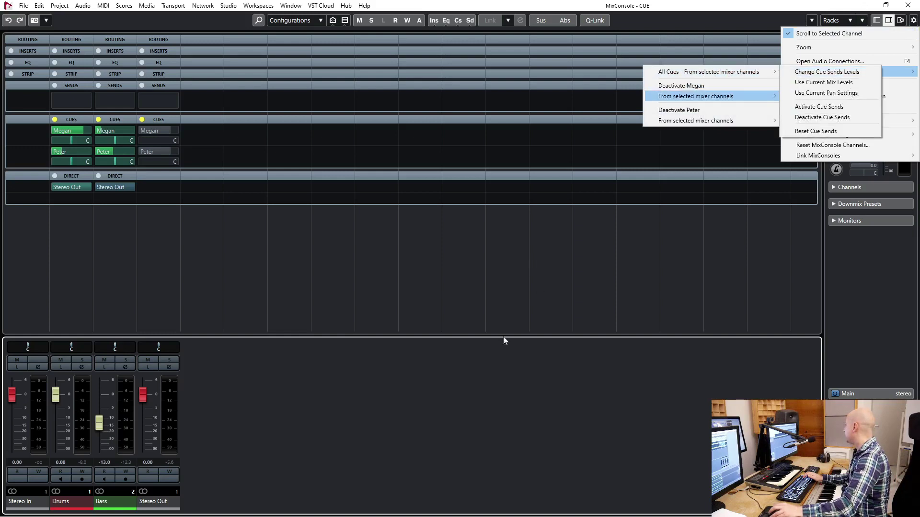
left_click(504, 341)
Select the Drums and Bass channels and set all their cue send levels to -oo dB with Relative Mode off.
left_click(112, 502)
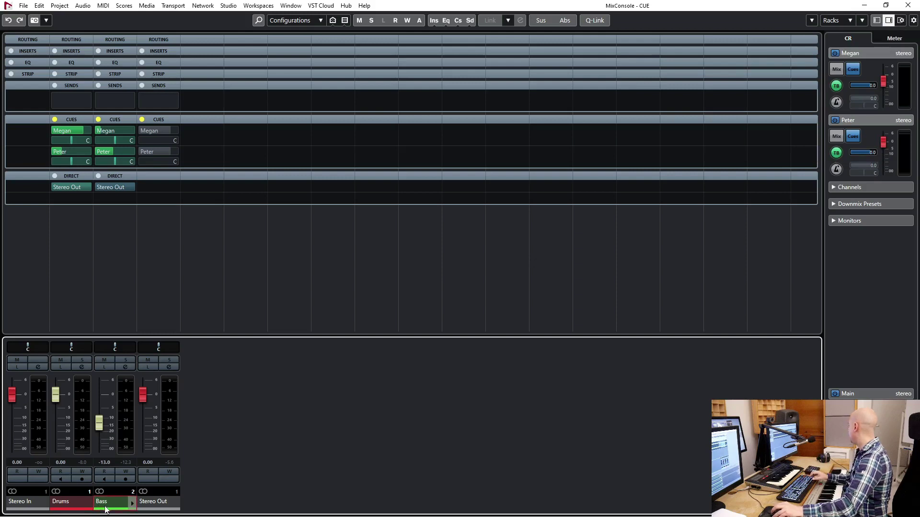
left_click(68, 503, "ctrl")
left_click(812, 21)
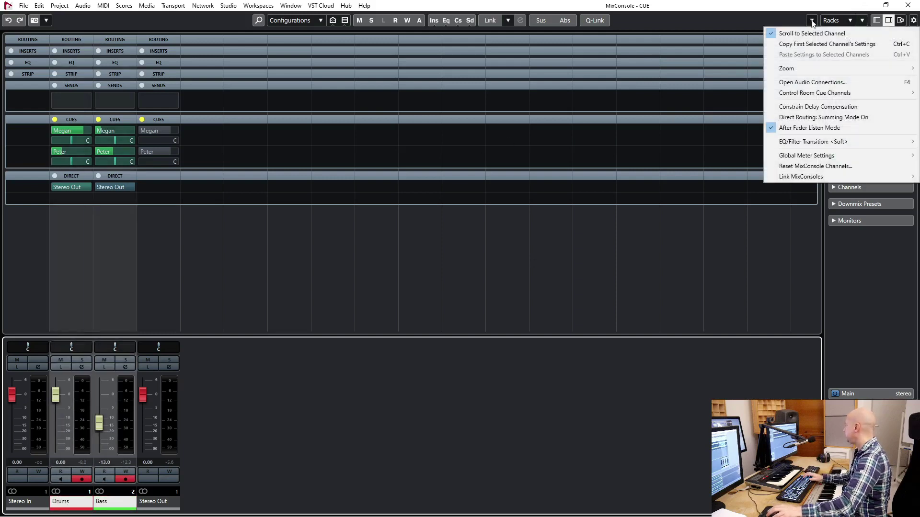
mouse_move(811, 98)
mouse_move(702, 98)
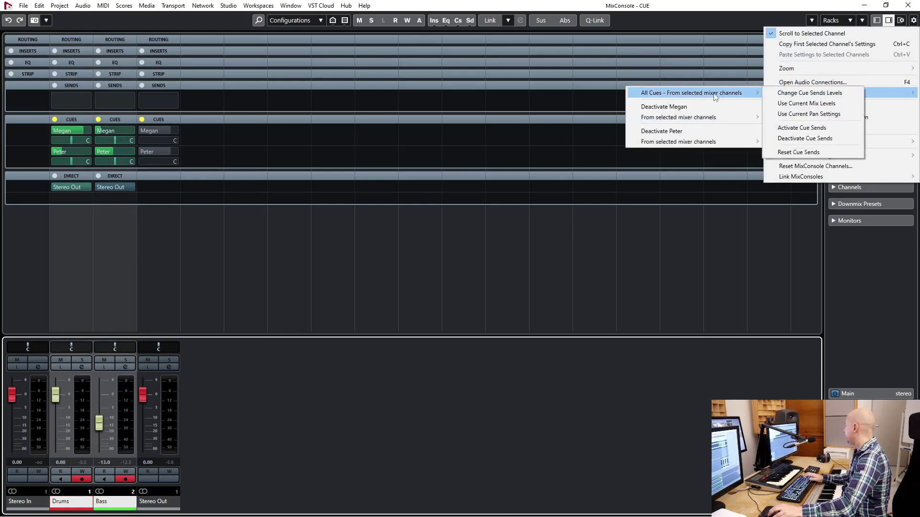
left_click(837, 95)
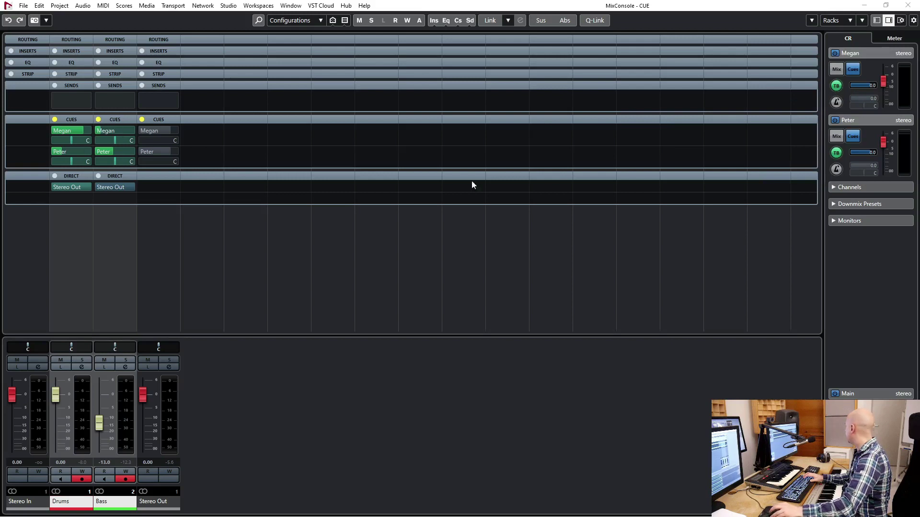
left_click_drag(919, 280, 192, 161)
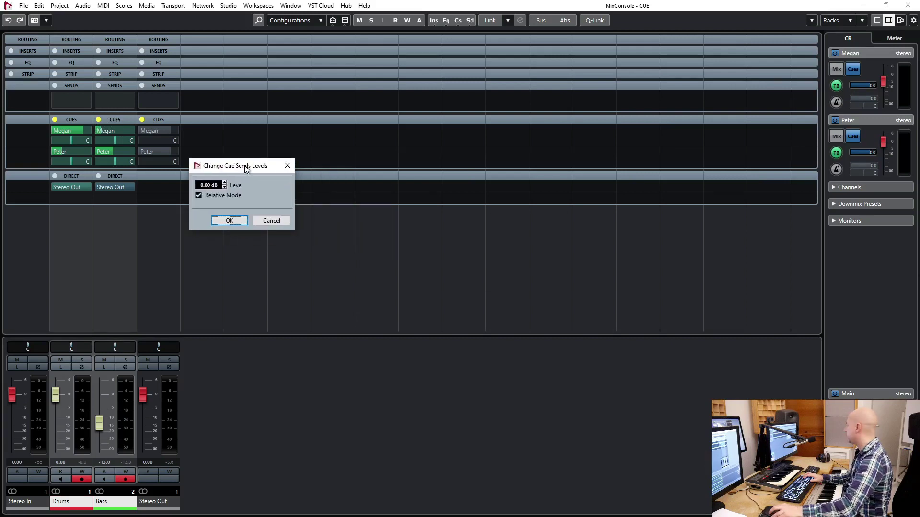
left_click(209, 195)
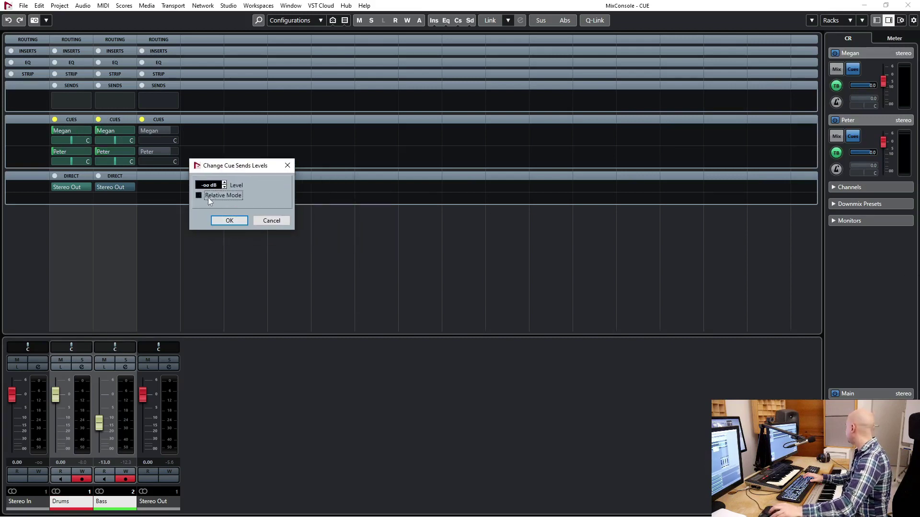
left_click(229, 221)
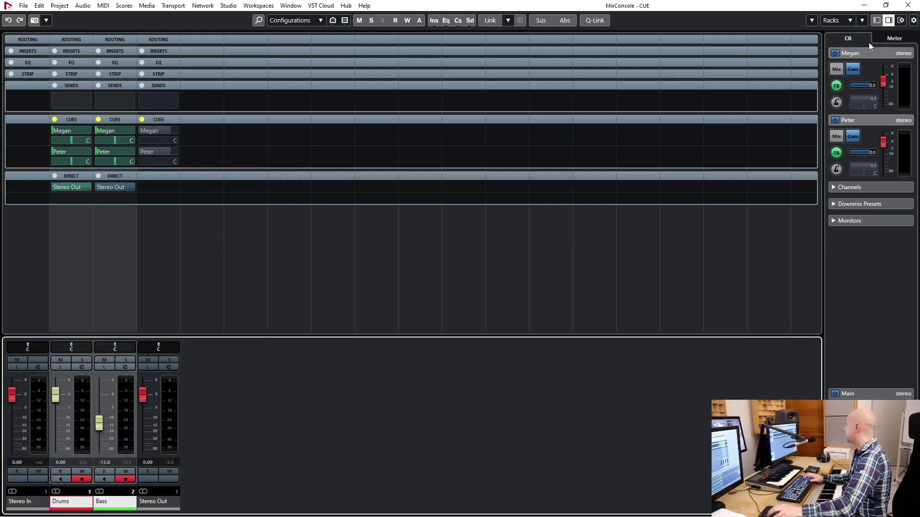
Apply the current mix levels to all cue sends of the selected Drums and Bass channels.
left_click(811, 21)
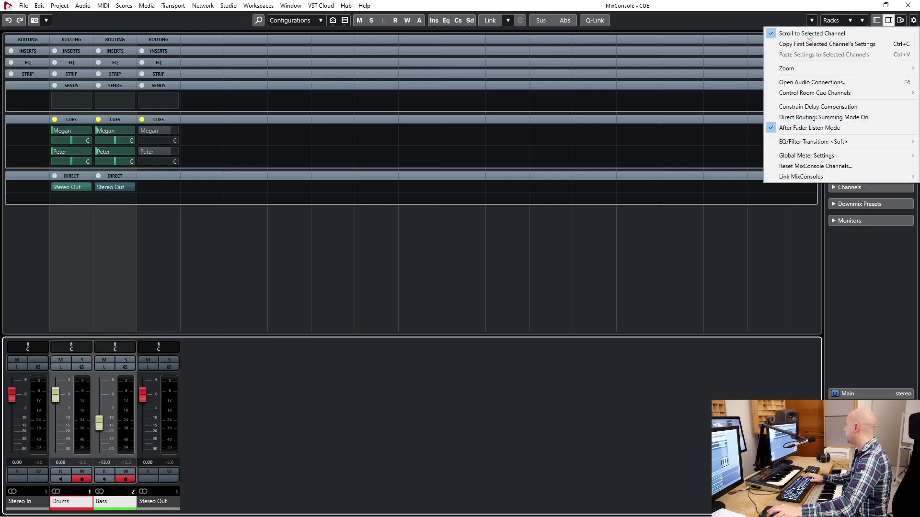
mouse_move(796, 93)
mouse_move(737, 95)
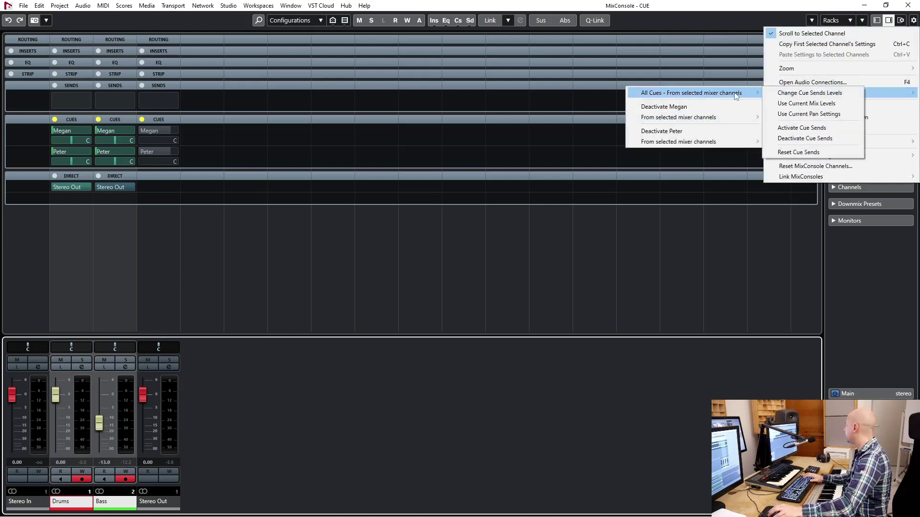
left_click(824, 106)
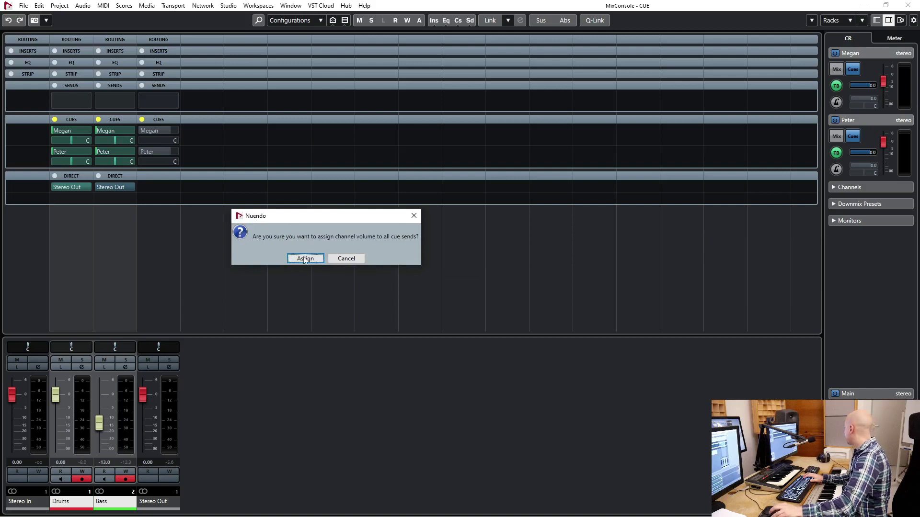
left_click(304, 259)
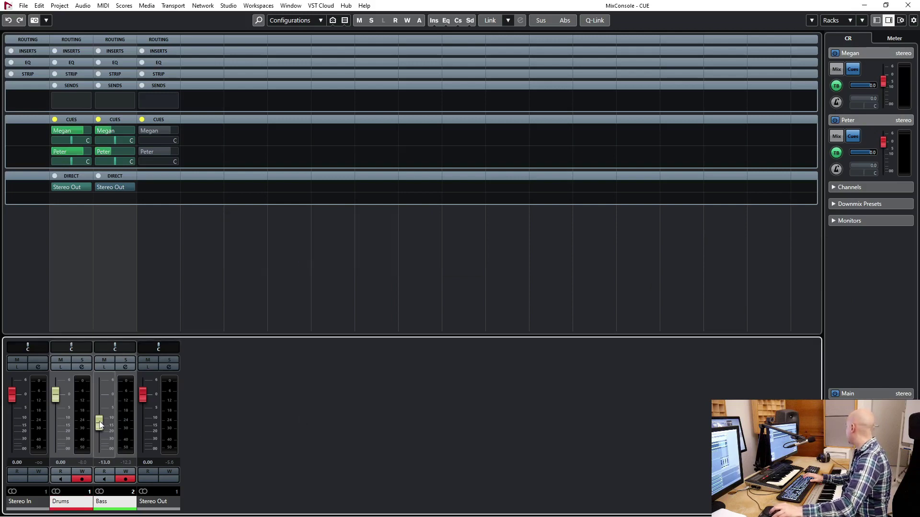
Set the Bass fader to 2.55 dB and the Drums fader to -32.4 dB, and assign these mix levels to all their cue sends.
left_click_drag(100, 424, 56, 441)
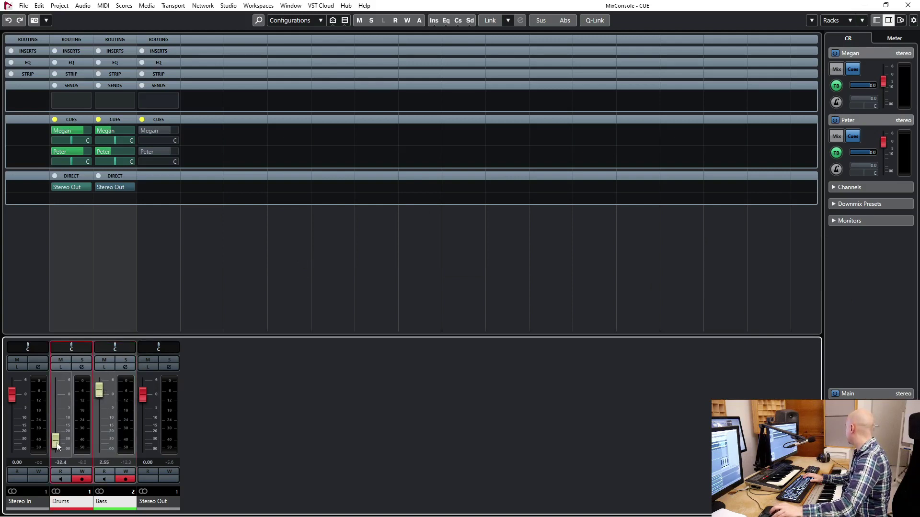
left_click(812, 20)
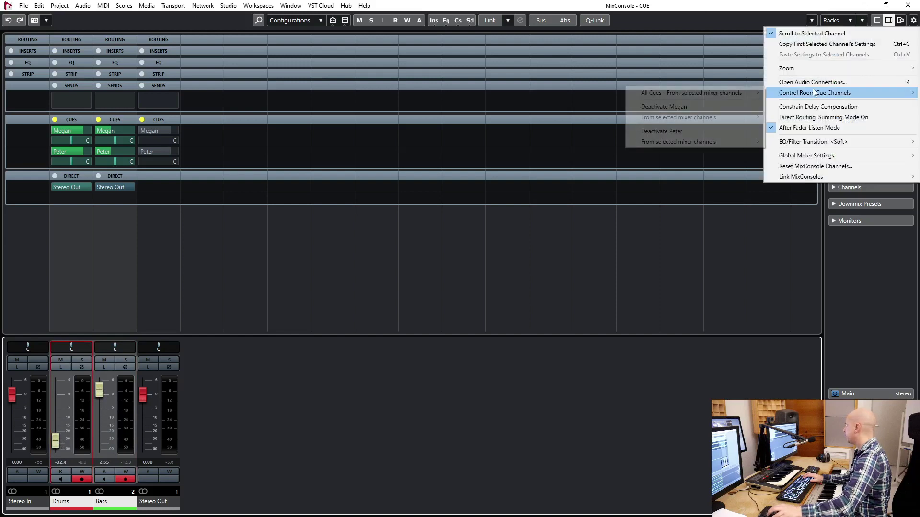
mouse_move(727, 94)
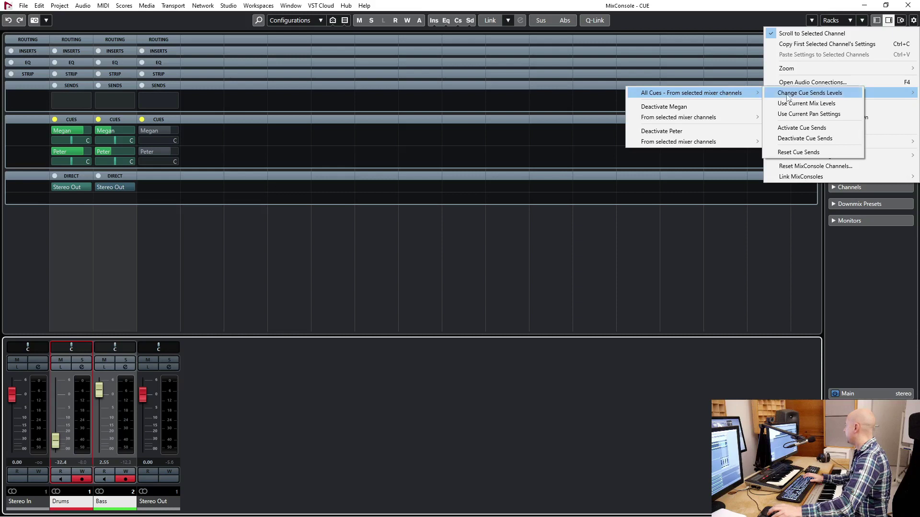
left_click(816, 106)
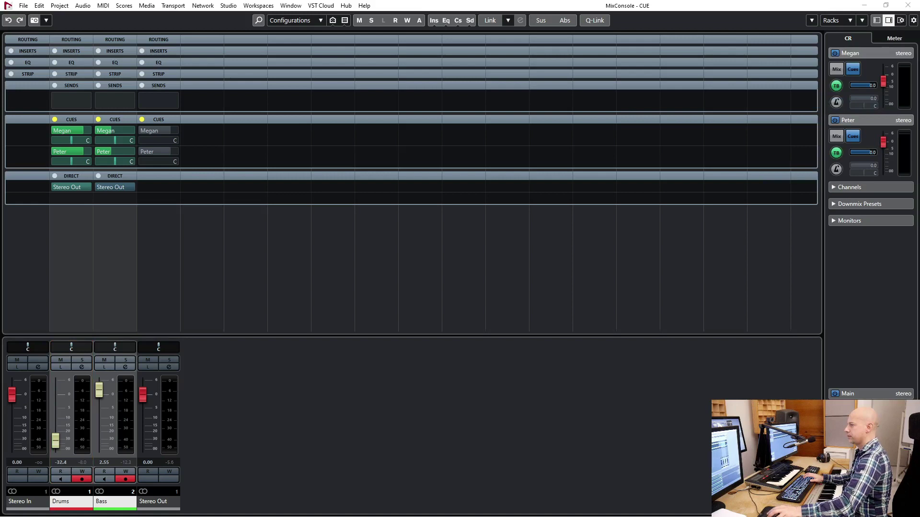
key("Return")
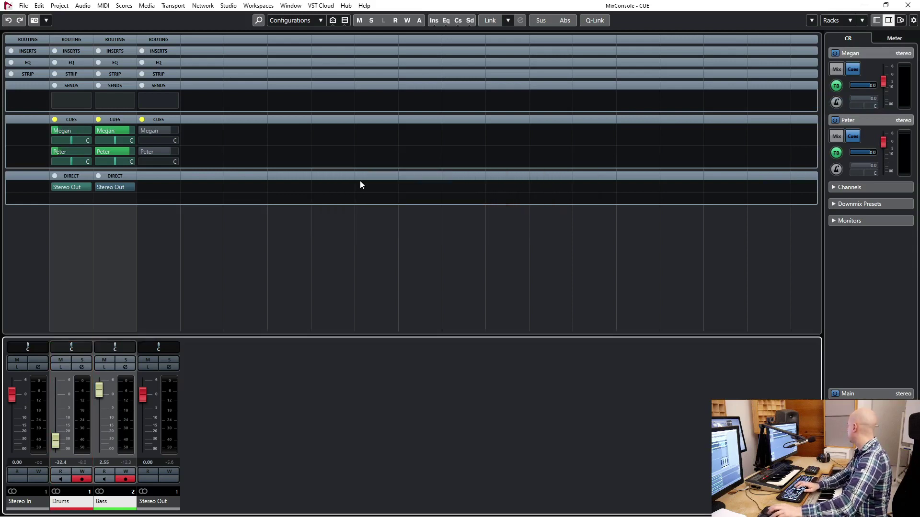
Reset the Drums fader to 0.00 dB, lower the Bass fader to -7.60 dB, and switch off talkback on both cue channels.
left_click(56, 440, "ctrl")
mouse_move(100, 391)
left_mouse_down()
mouse_move(99, 424)
mouse_move(101, 406)
left_mouse_up()
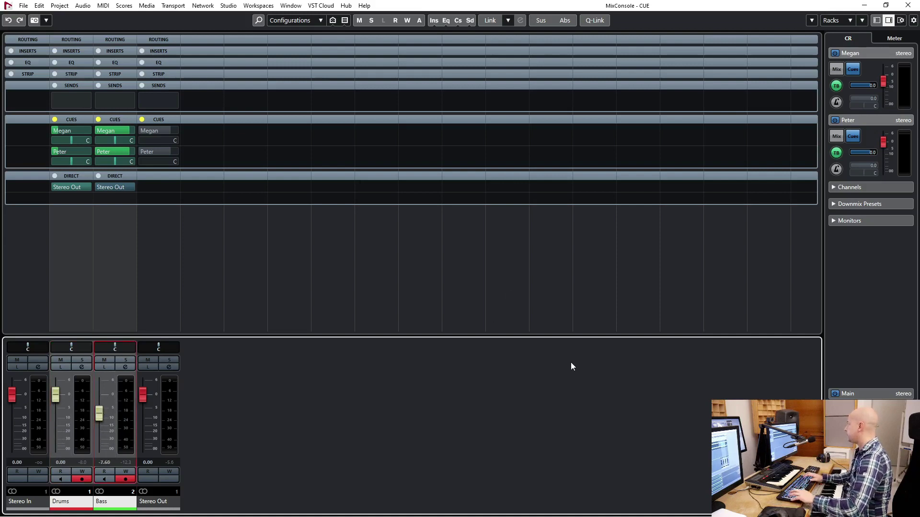
left_click(836, 152)
left_click(836, 85)
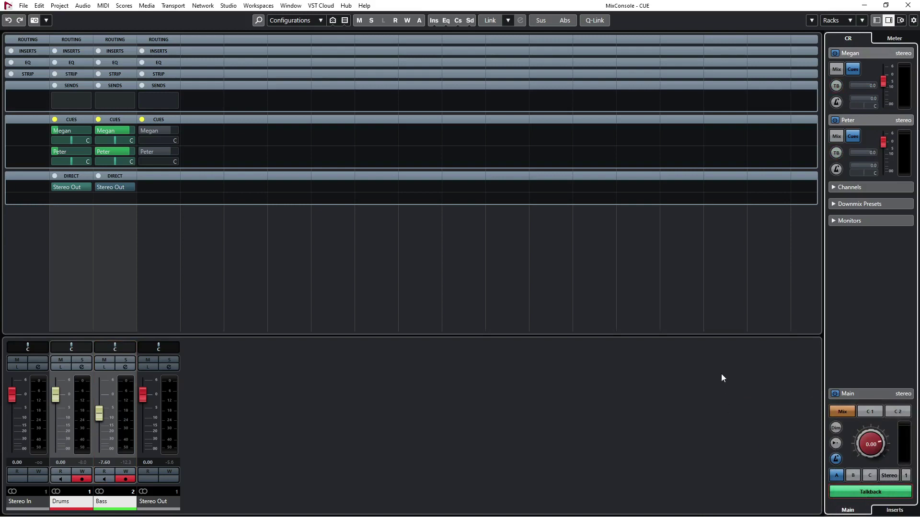
Examine the Talkback channel's mono input port and the available device ports in the Control Room audio connections, leaving the assignment unchanged.
key("F4")
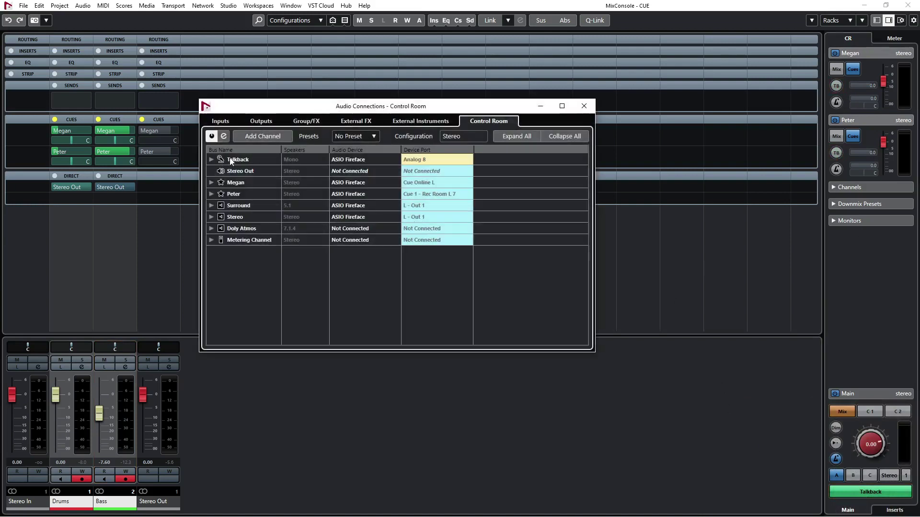
left_click(211, 160)
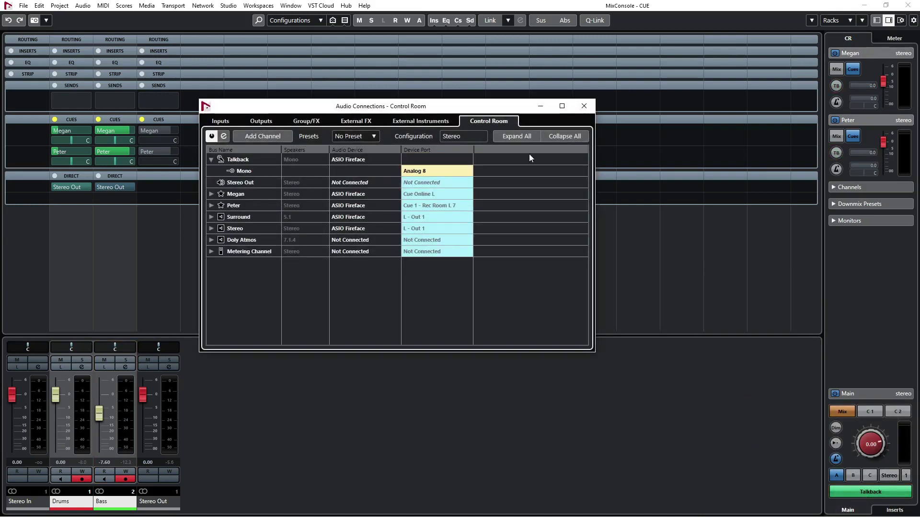
left_click(584, 106)
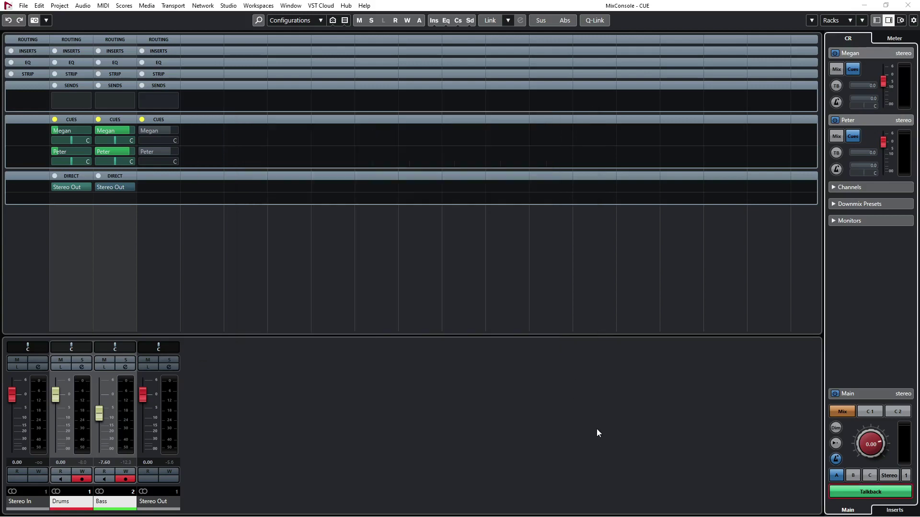
key("F4")
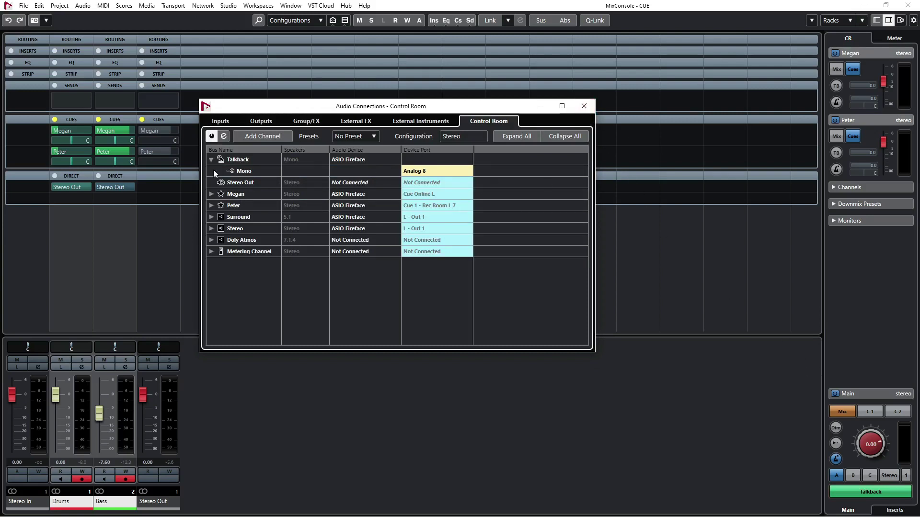
left_click(428, 172)
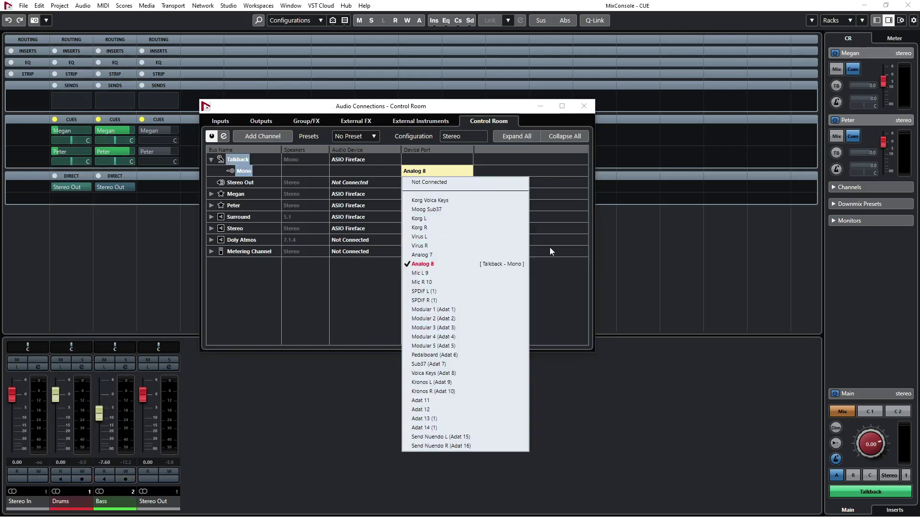
left_click(564, 250)
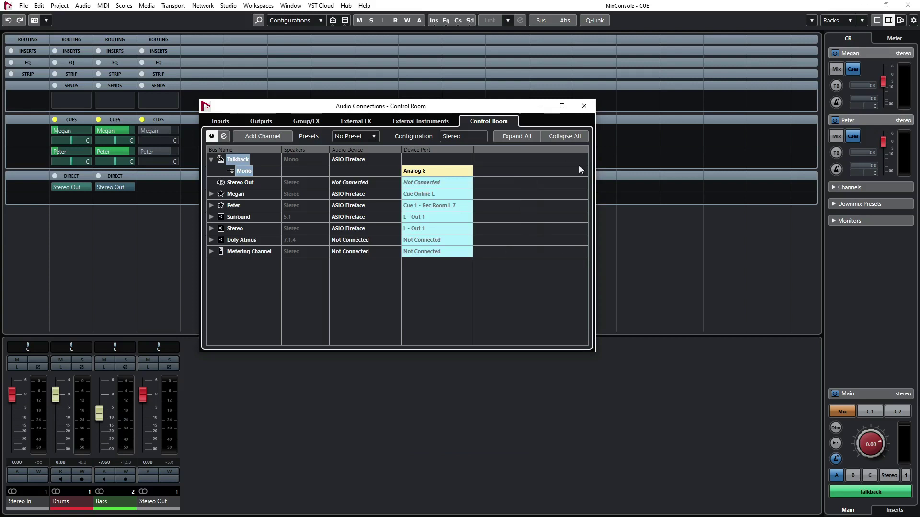
left_click(583, 106)
Enable talkback on both cue channels, switch it off again for the first, and lower the second cue's talkback level to -7.7.
left_click(838, 152)
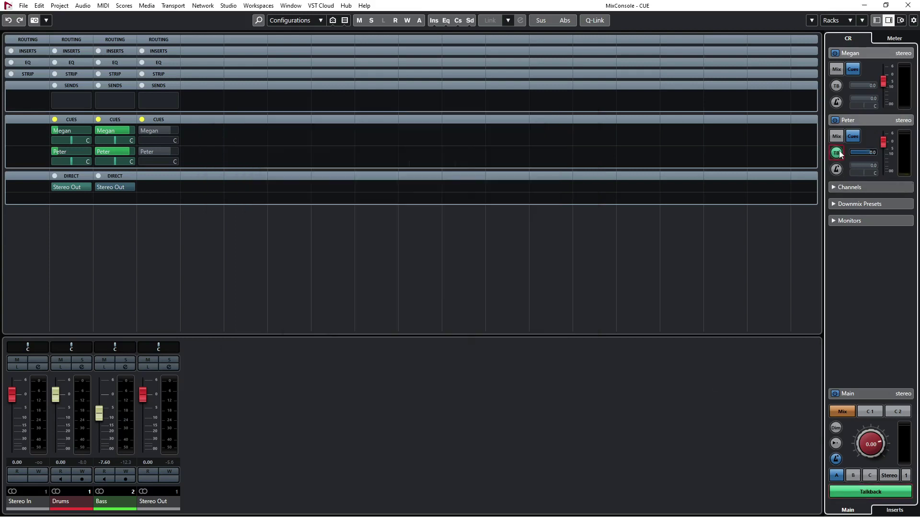
left_click(835, 86)
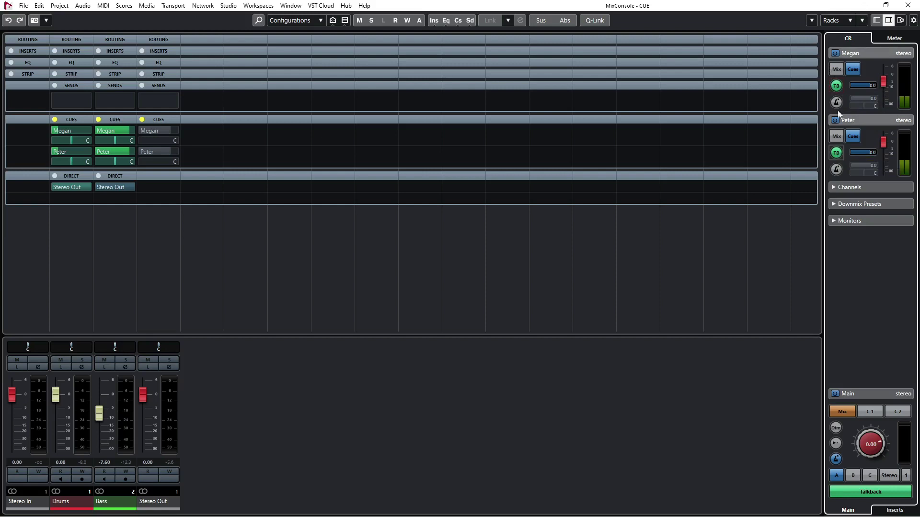
left_click(836, 86)
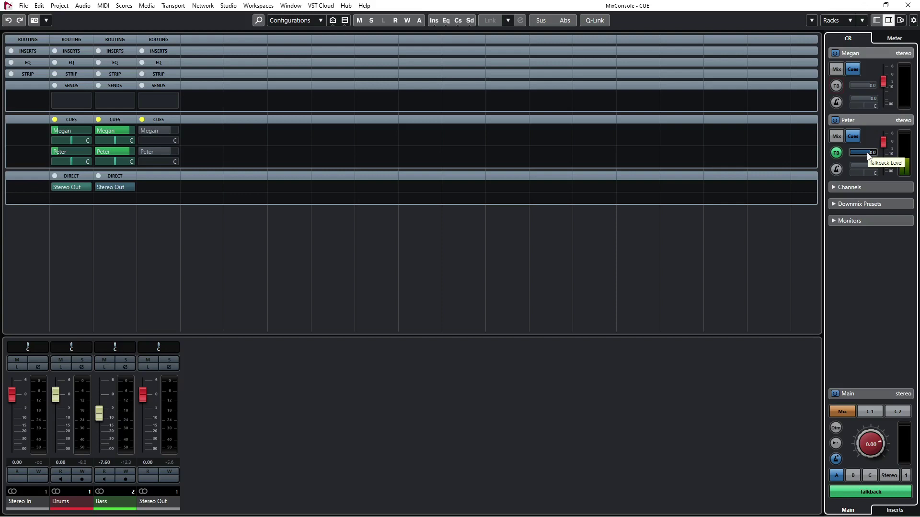
left_click_drag(867, 152, 854, 152)
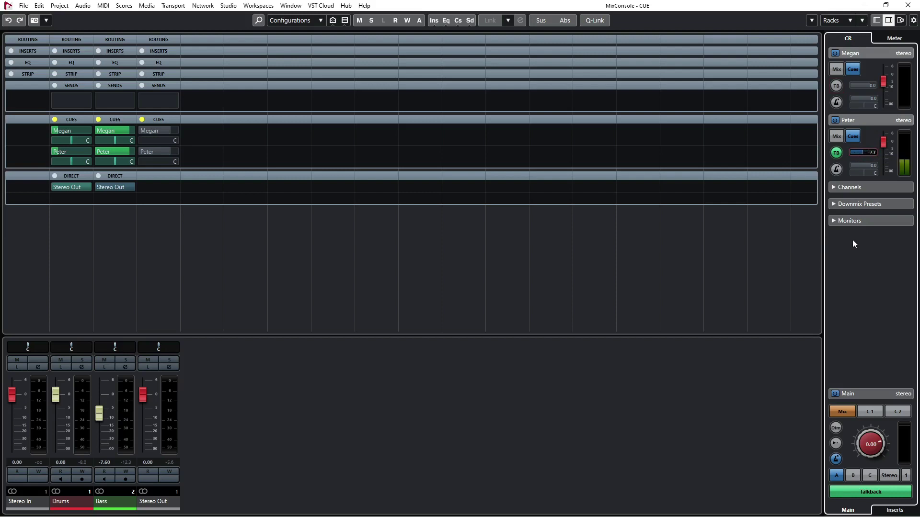
Play back the project, view it briefly in the project window and return to the mixer.
left_click(658, 409)
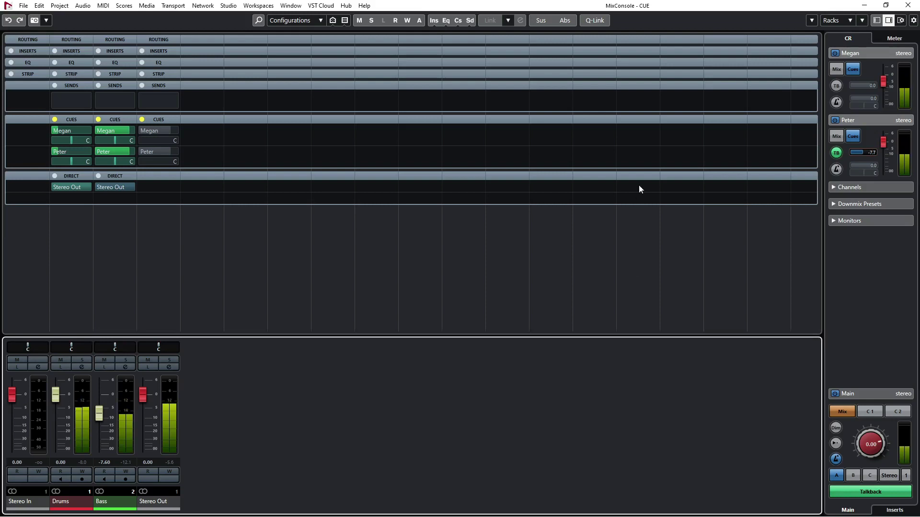
key("F3")
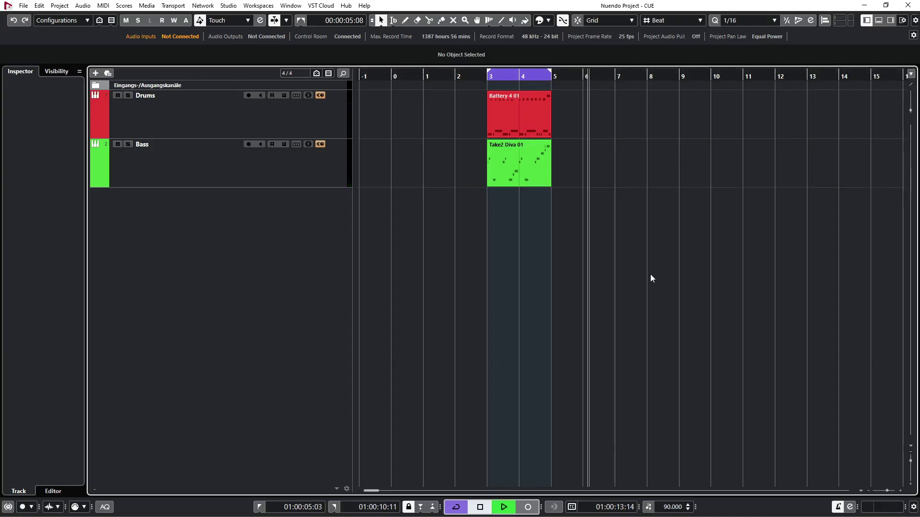
key("F3")
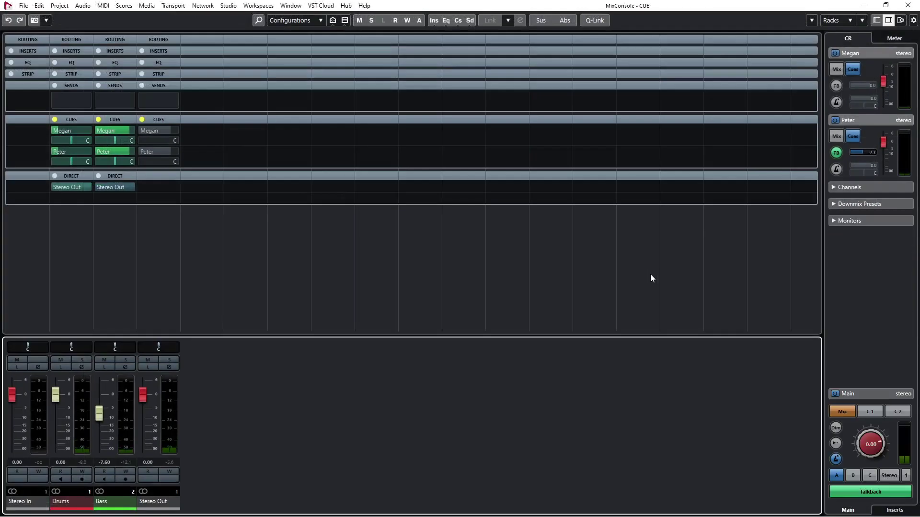
Try the metronome click on both cue channels, leave it on only for the first cue, and pan that click to L.
left_click(836, 169)
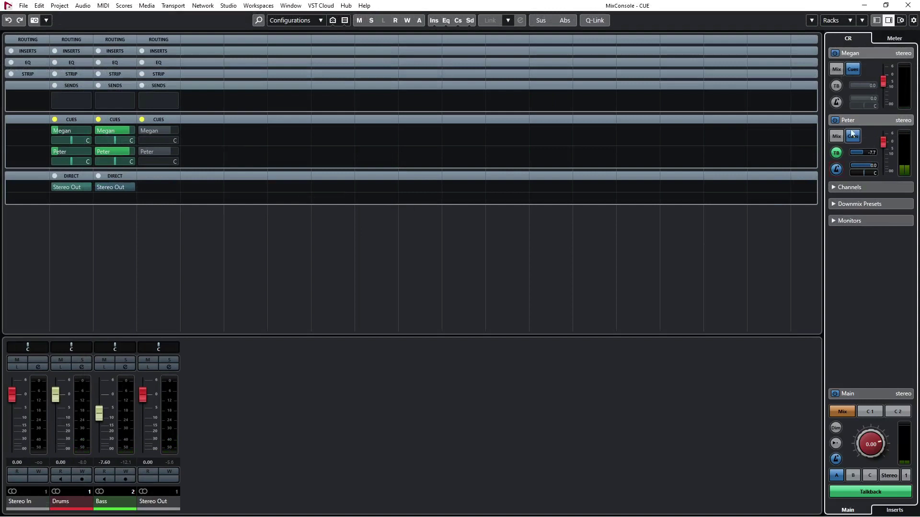
left_click(836, 106)
left_click(836, 169)
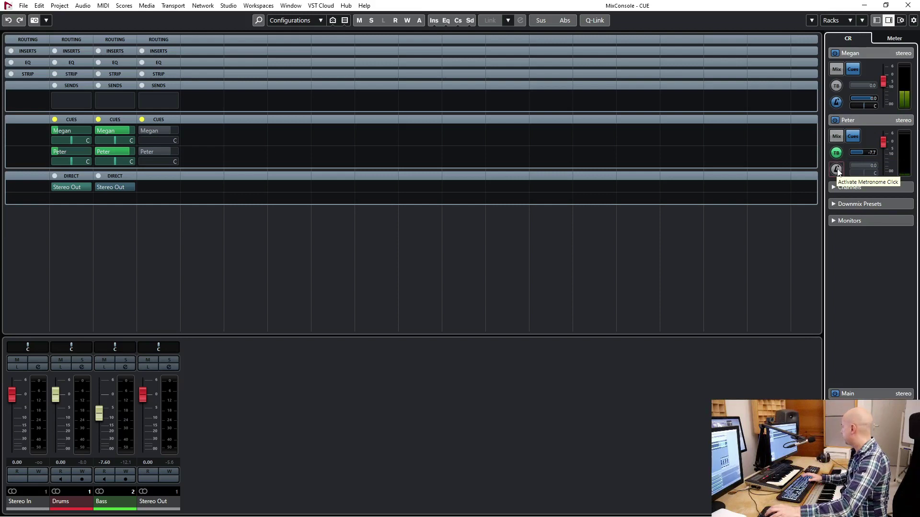
left_click(864, 106)
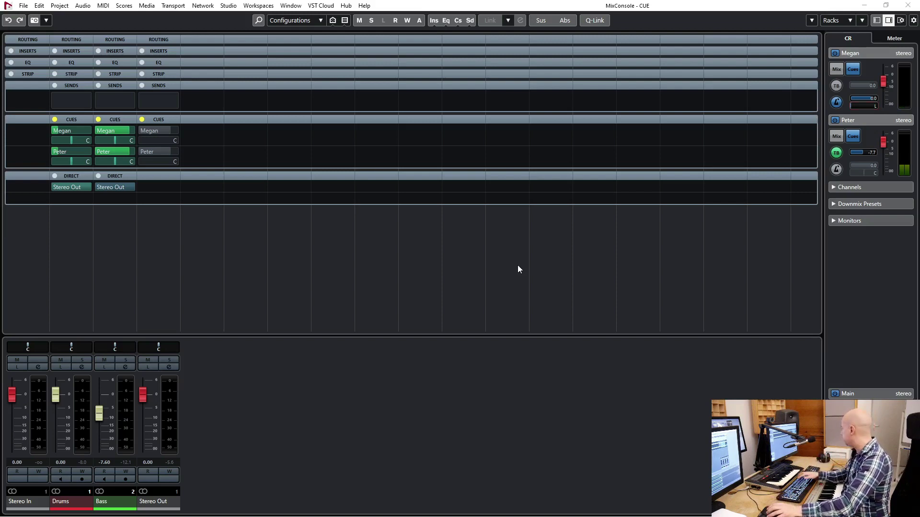
Add a Headphone channel to the Control Room audio connections, show its left and right device ports, and return to the mixer.
key("F4")
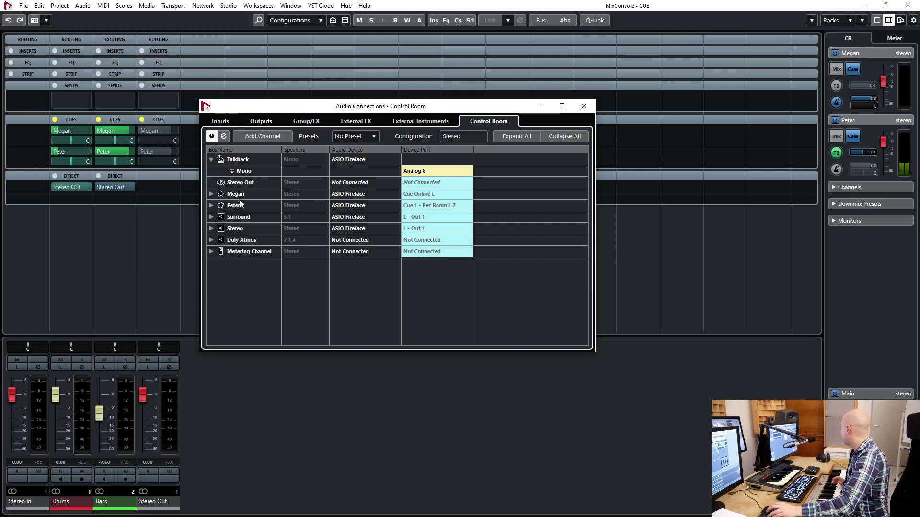
right_click(245, 270)
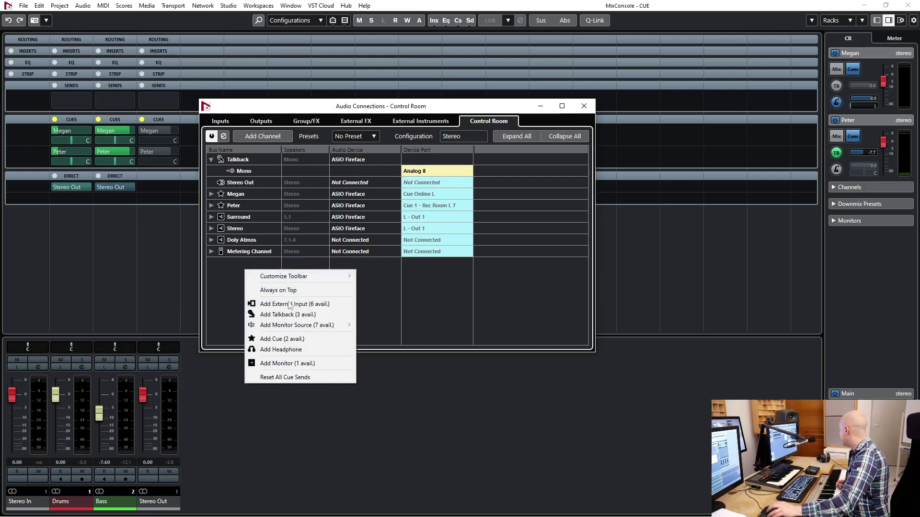
left_click(293, 351)
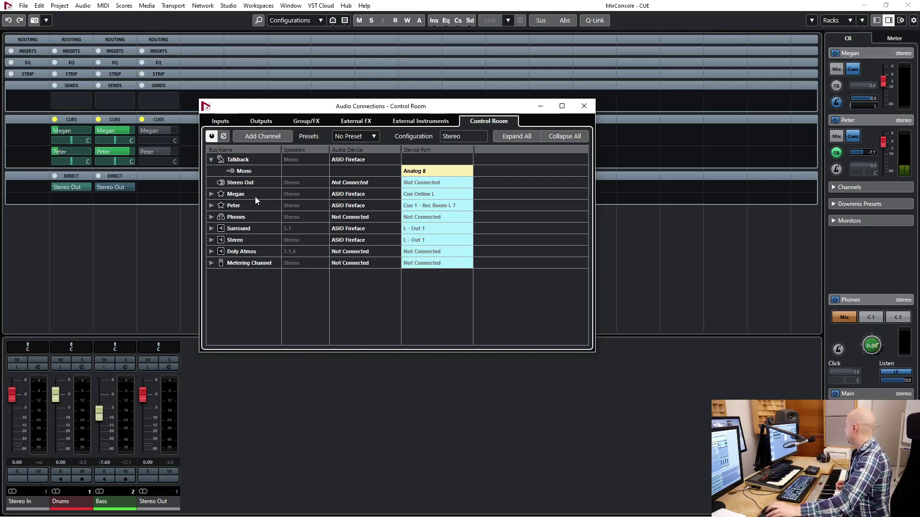
left_click(211, 217)
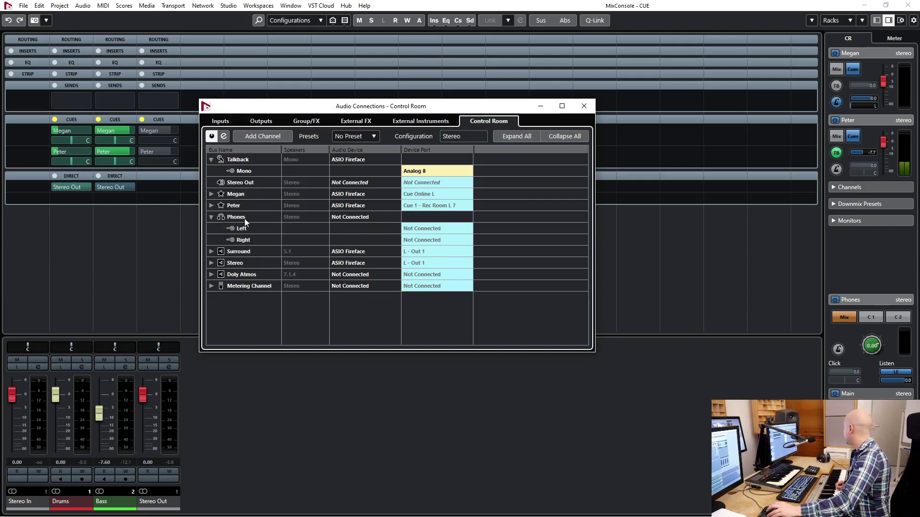
left_click(584, 106)
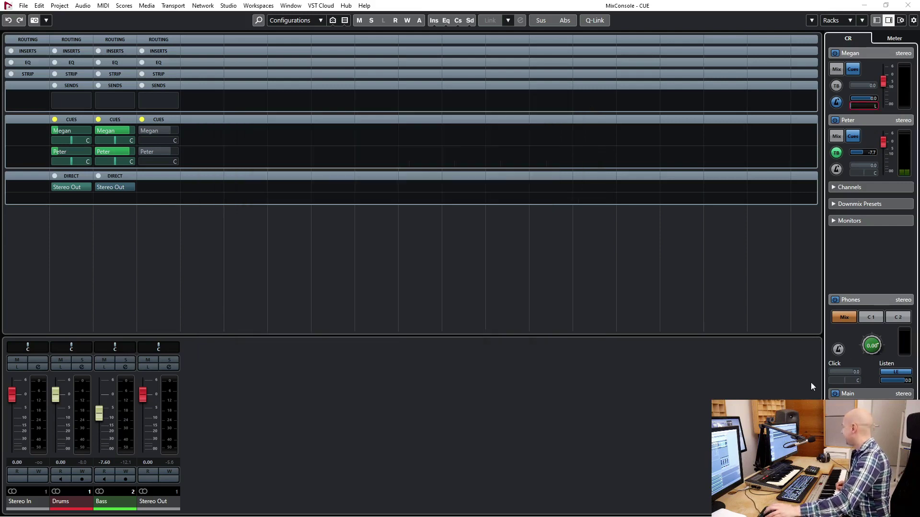
left_click(874, 297)
left_click(871, 323)
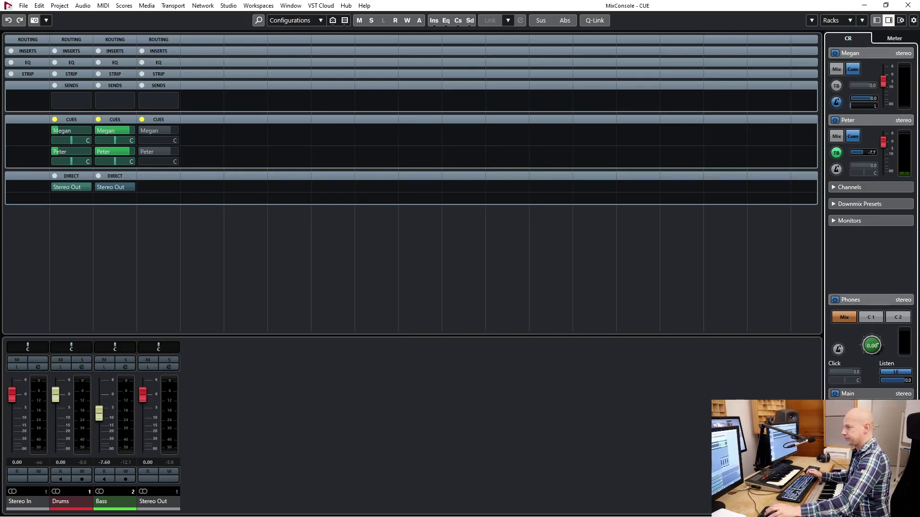
left_click(863, 393)
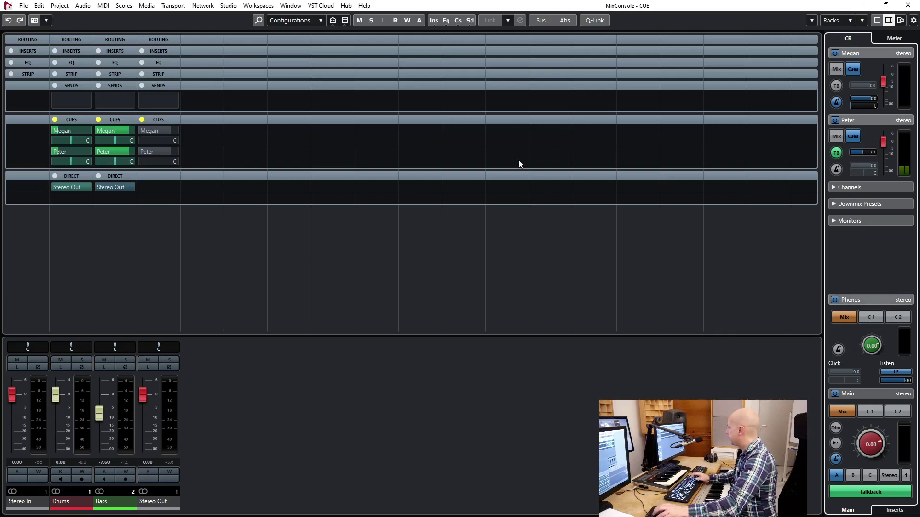
left_click(843, 20)
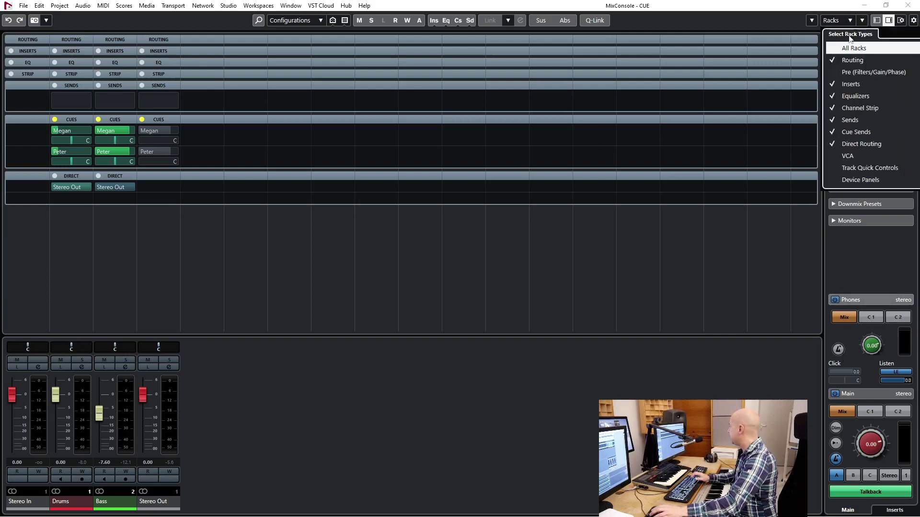
left_click(852, 155)
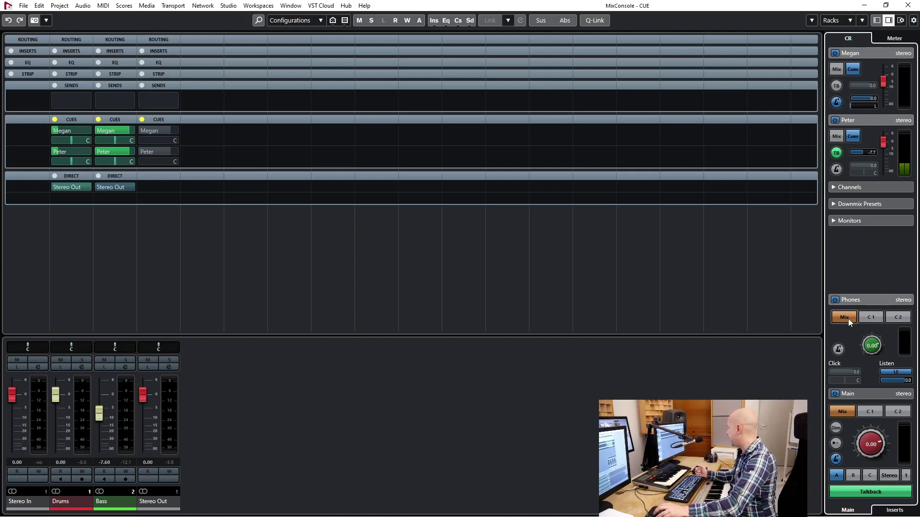
Try Cue 1 and Cue 2 as the source of the Phones channel and return it to Mix.
left_click(871, 318)
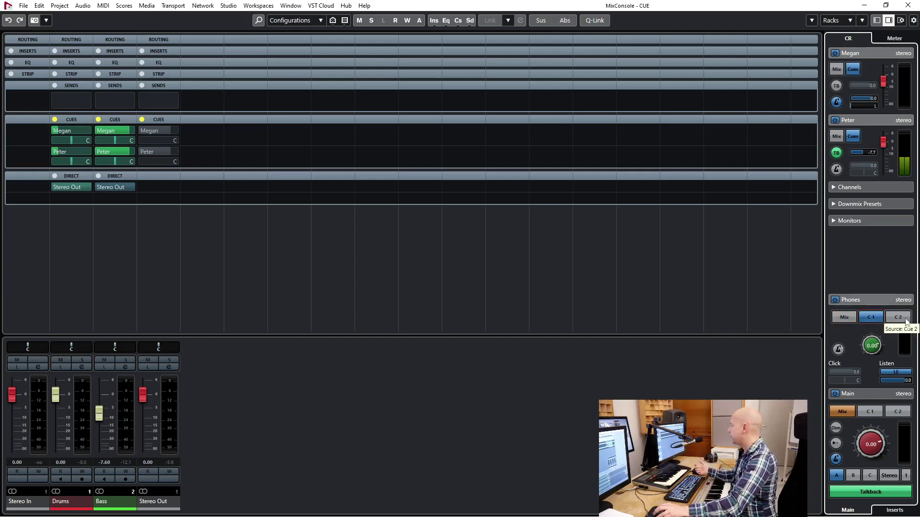
left_click(898, 317)
left_click(849, 317)
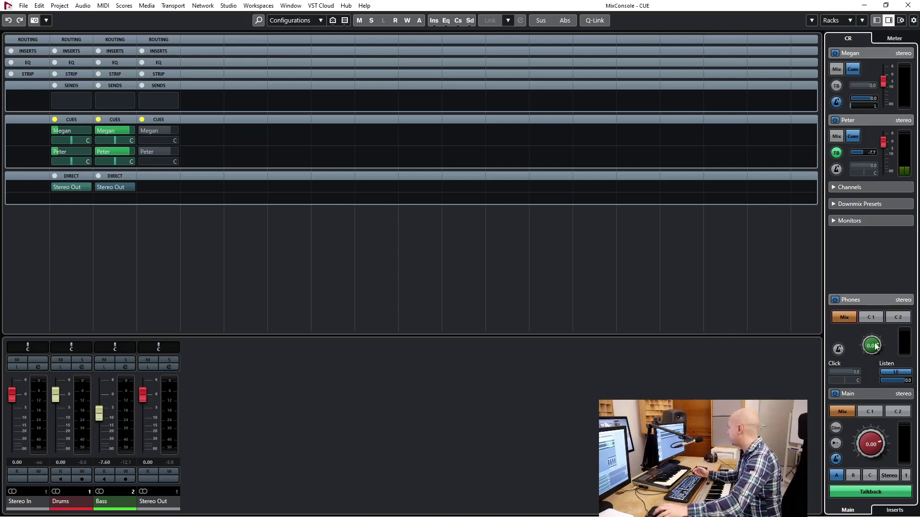
Lower the Phones channel's level to -9.05, and toggle the Main channel's metronome click off and back on.
left_click_drag(874, 348, 870, 350)
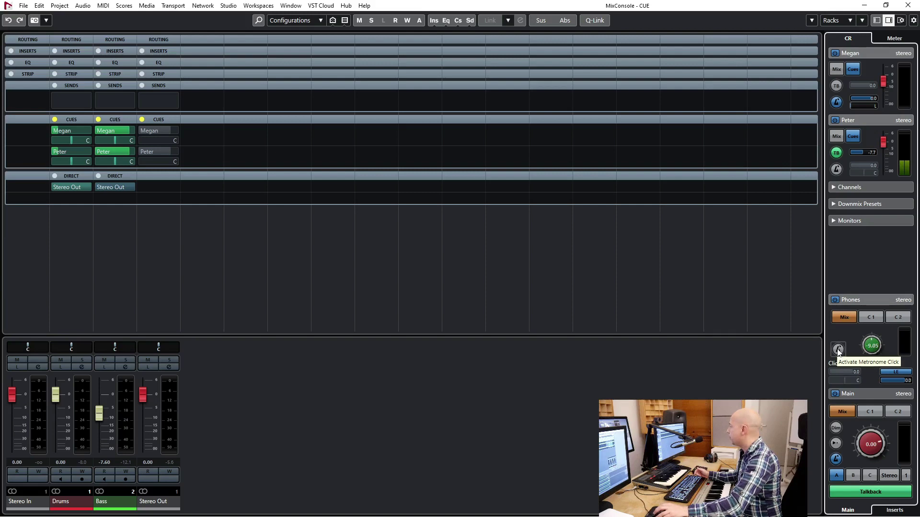
left_click(836, 459)
left_click(837, 459)
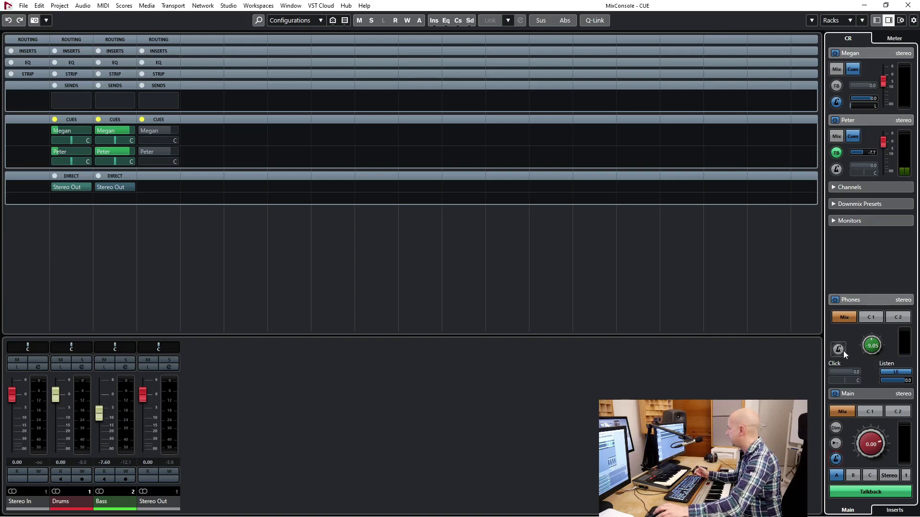